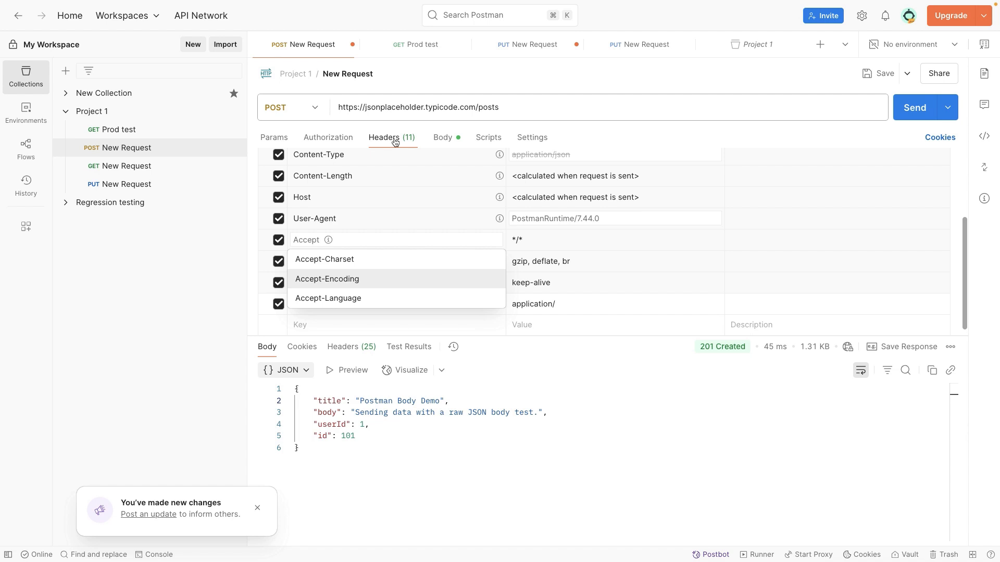
# - Examine the response headers of the POST request and compare them with the headers sent in the request
pyautogui.click(350, 348)
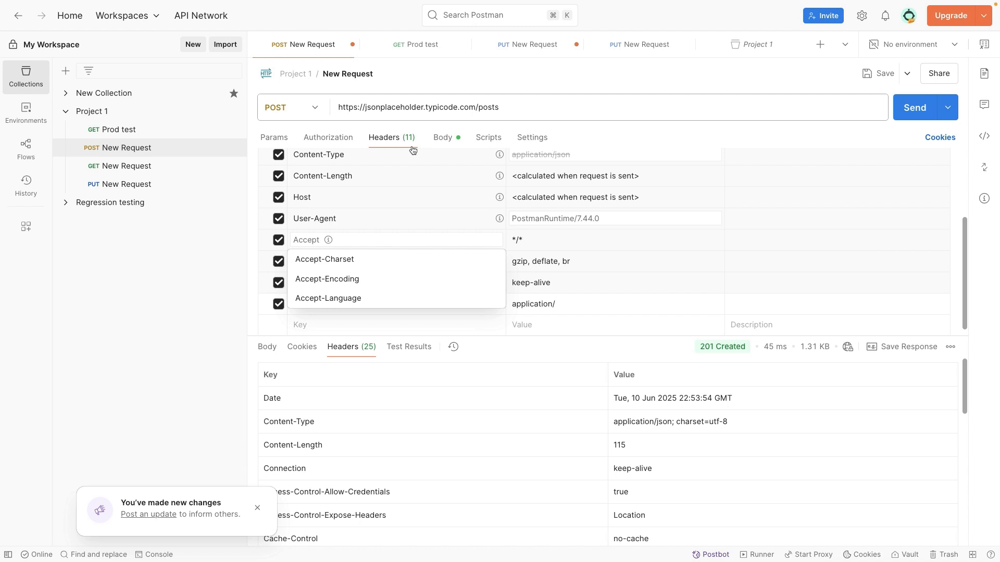
pyautogui.click(442, 138)
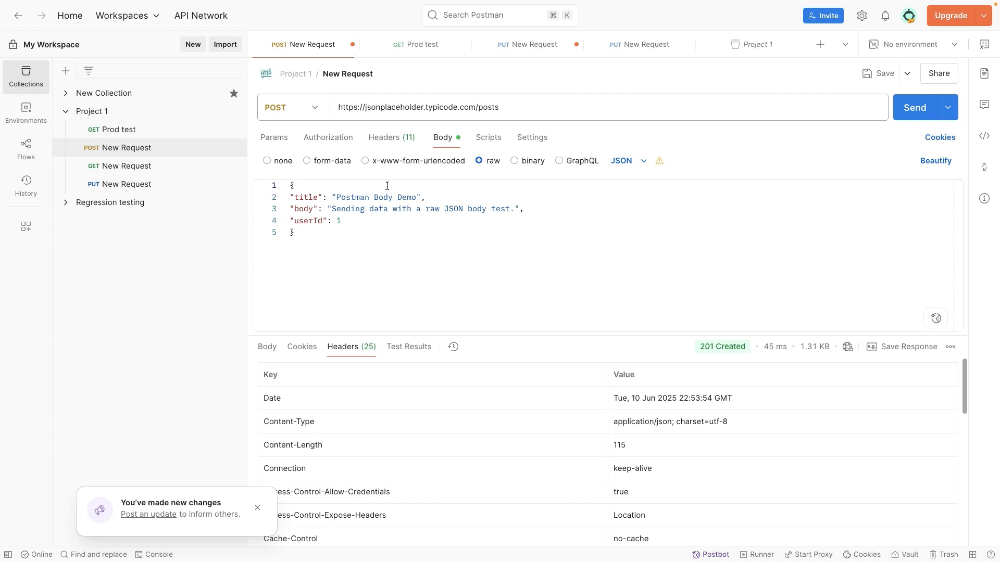
pyautogui.click(390, 136)
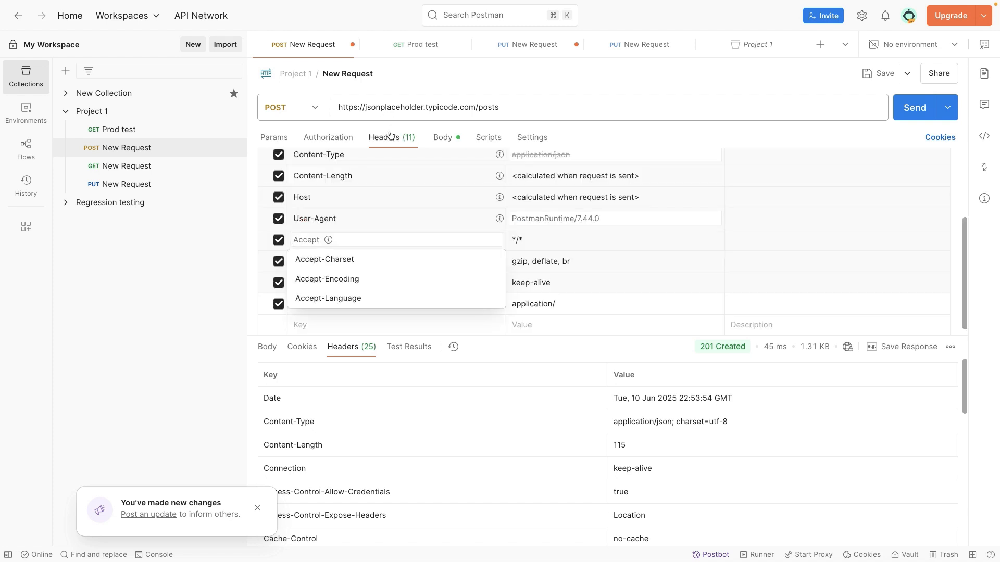
pyautogui.click(363, 342)
pyautogui.click(391, 138)
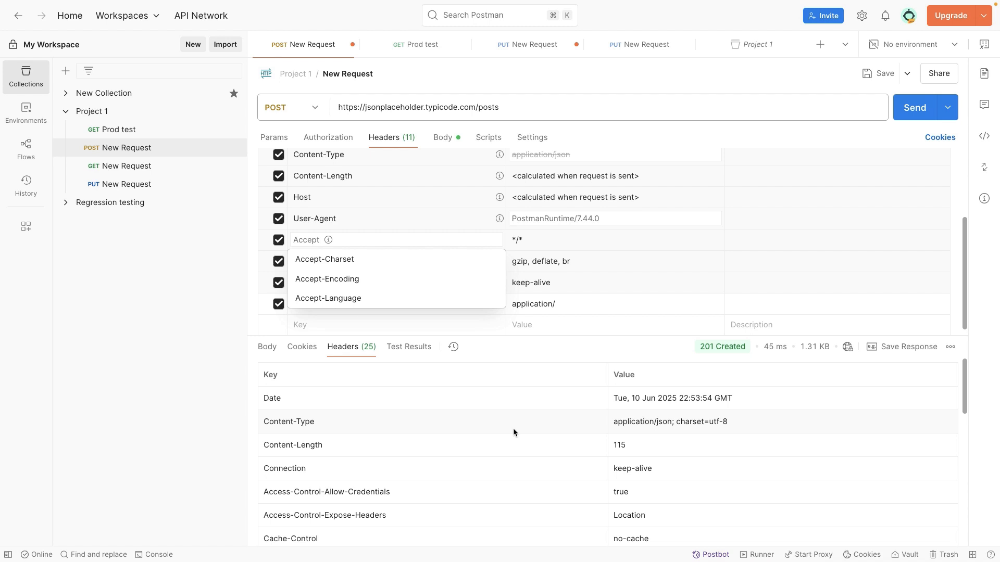
pyautogui.scroll(-3, 429, 461)
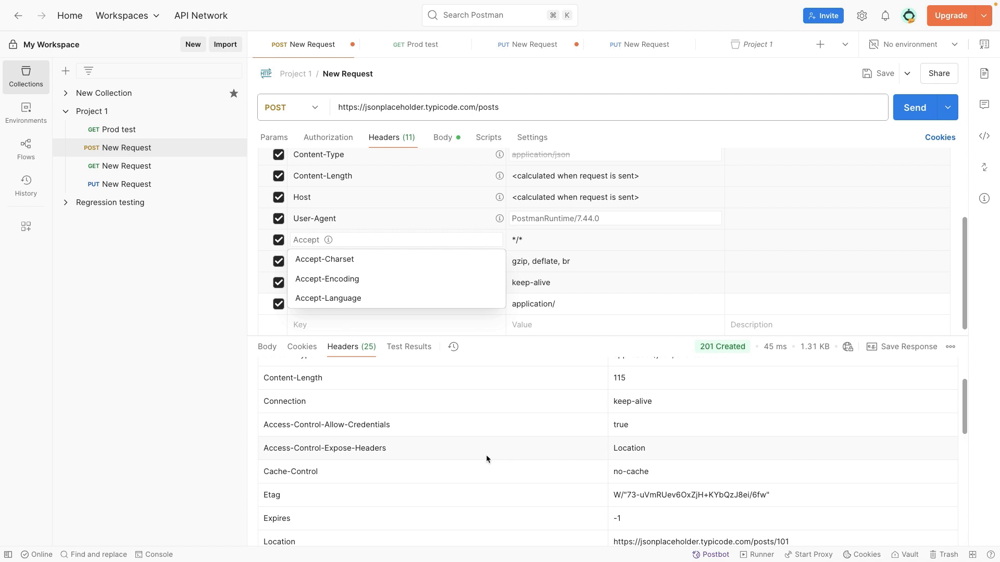
pyautogui.scroll(-1, 490, 460)
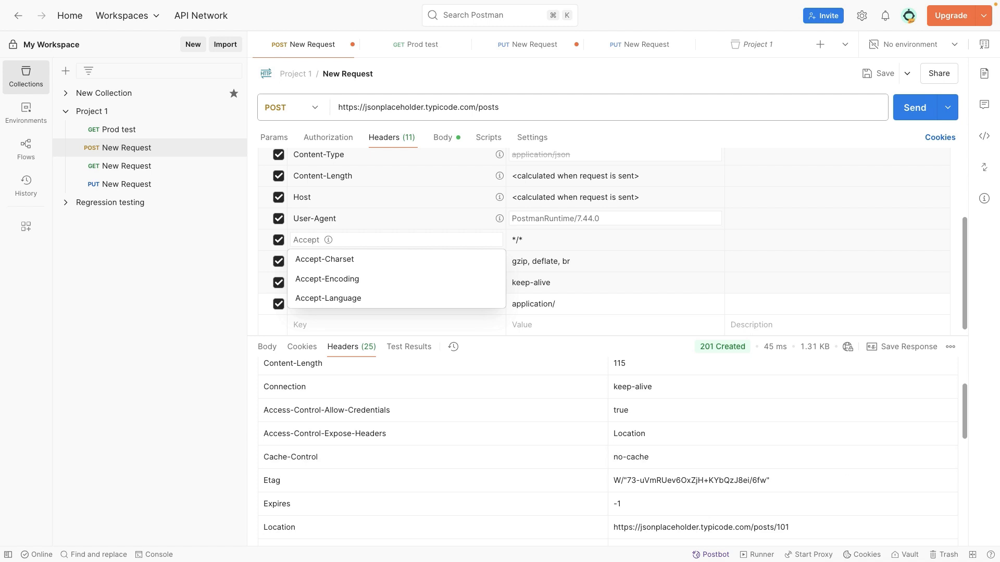
pyautogui.scroll(3, 410, 200)
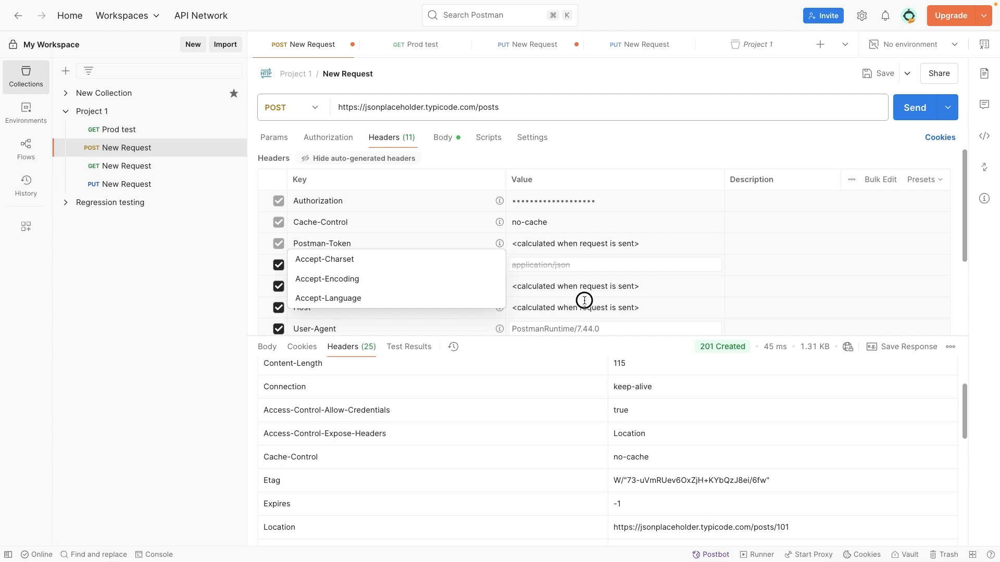
pyautogui.scroll(-1, 584, 302)
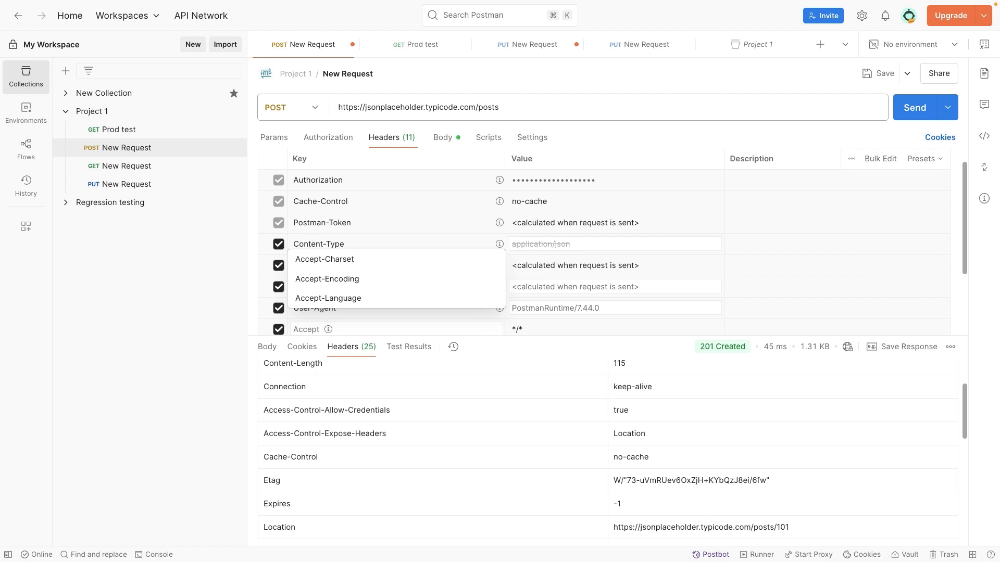
# - Review the raw JSON request body and the Content-Type header that describes it
pyautogui.click(439, 141)
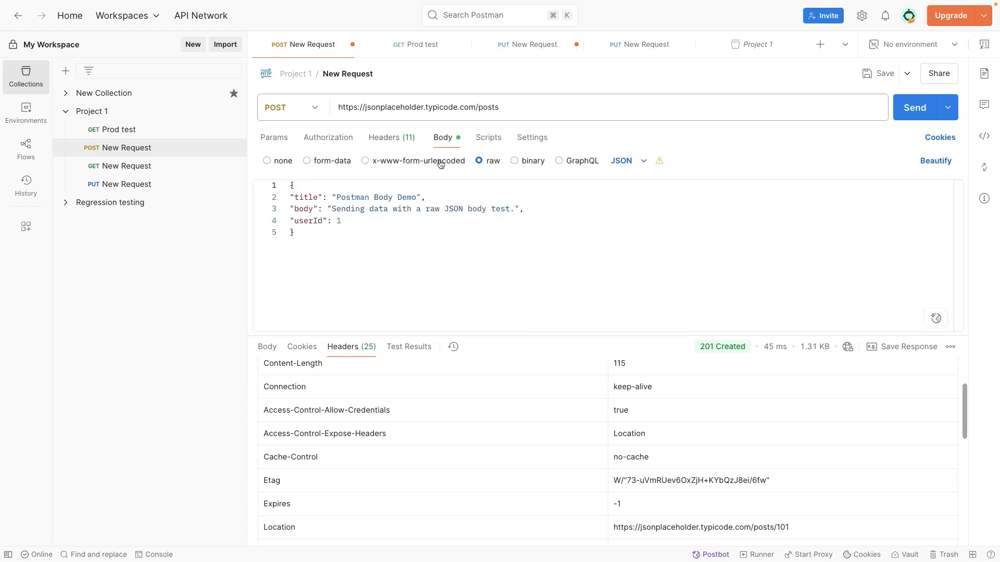
pyautogui.moveTo(306, 231); pyautogui.dragTo(290, 185)
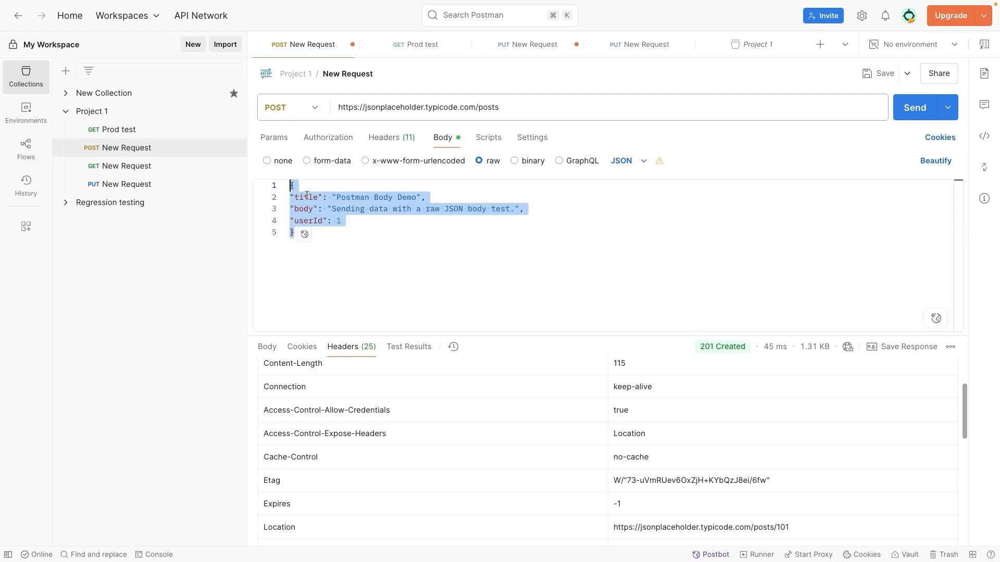
pyautogui.click(391, 136)
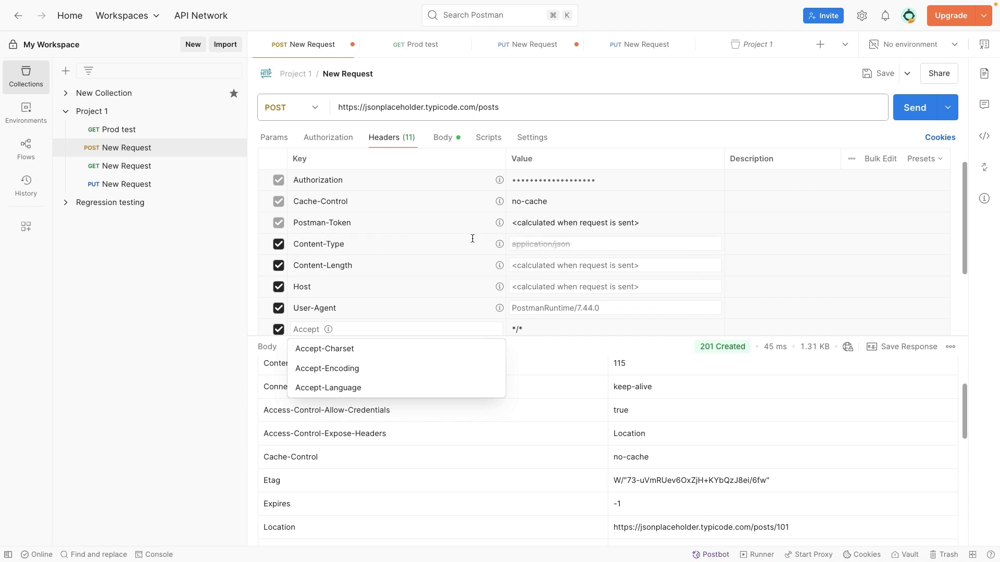
pyautogui.moveTo(499, 245)
# - Show the x-www-form-urlencoded fields of the request body and set the body type to binary
pyautogui.click(443, 138)
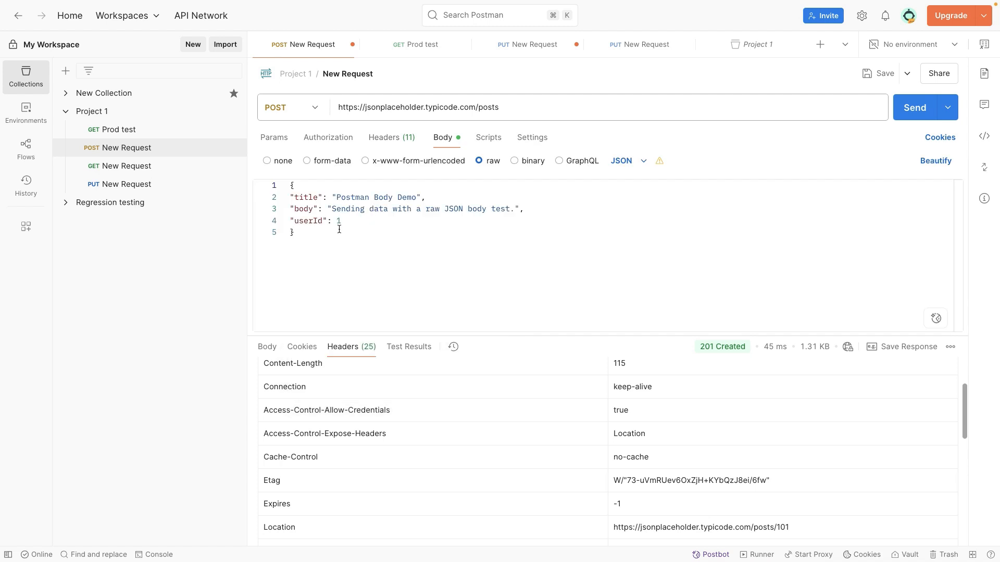
pyautogui.click(364, 161)
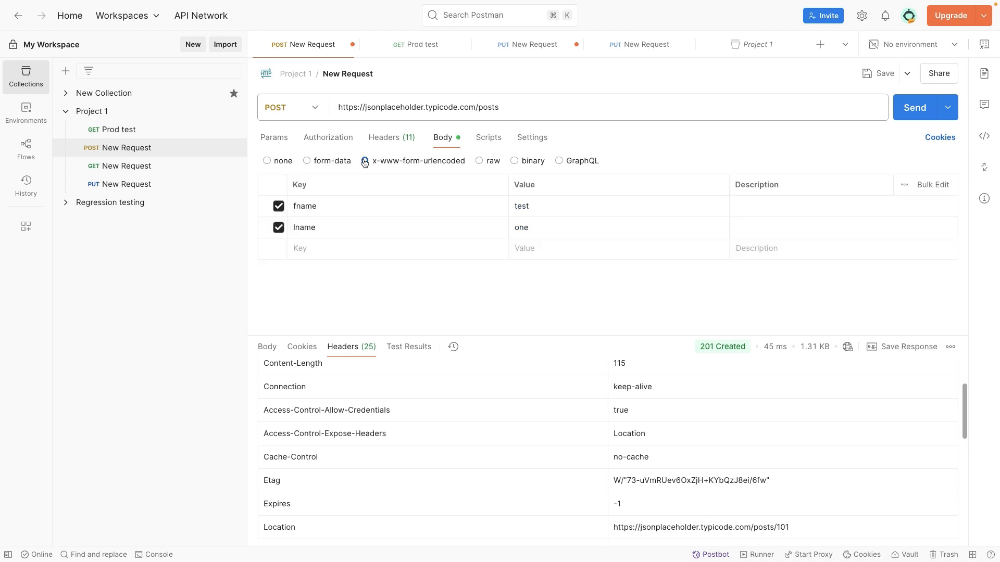
pyautogui.click(514, 161)
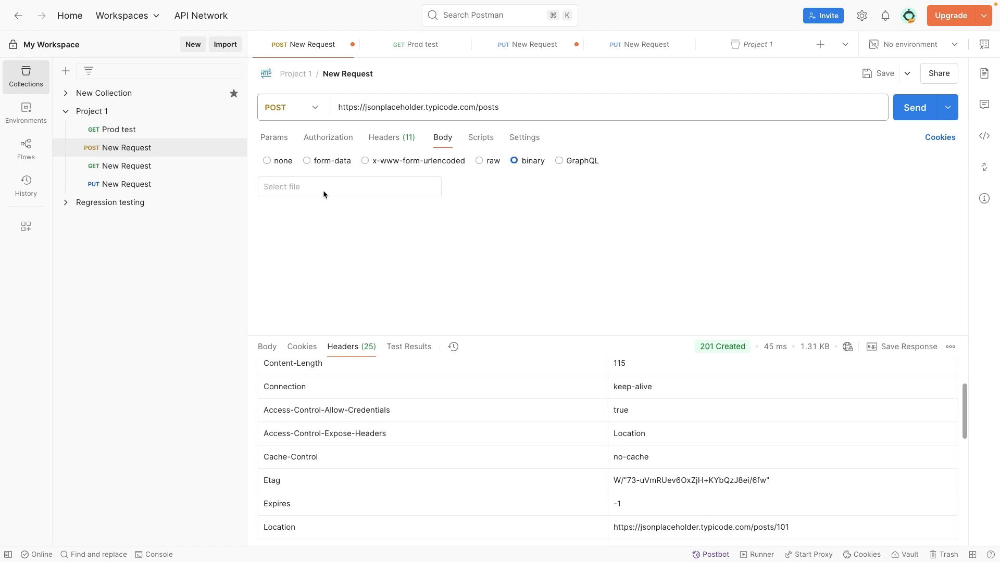
# - Inspect the request headers and the suggested values for the Content-Type header, and return to the request body
pyautogui.click(392, 138)
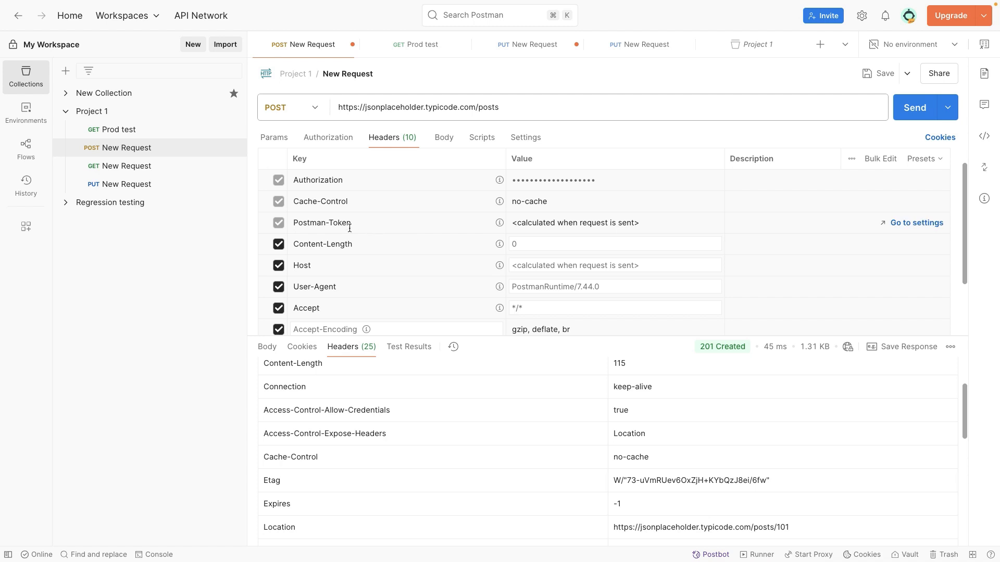
pyautogui.scroll(-2, 573, 303)
pyautogui.scroll(1, 569, 299)
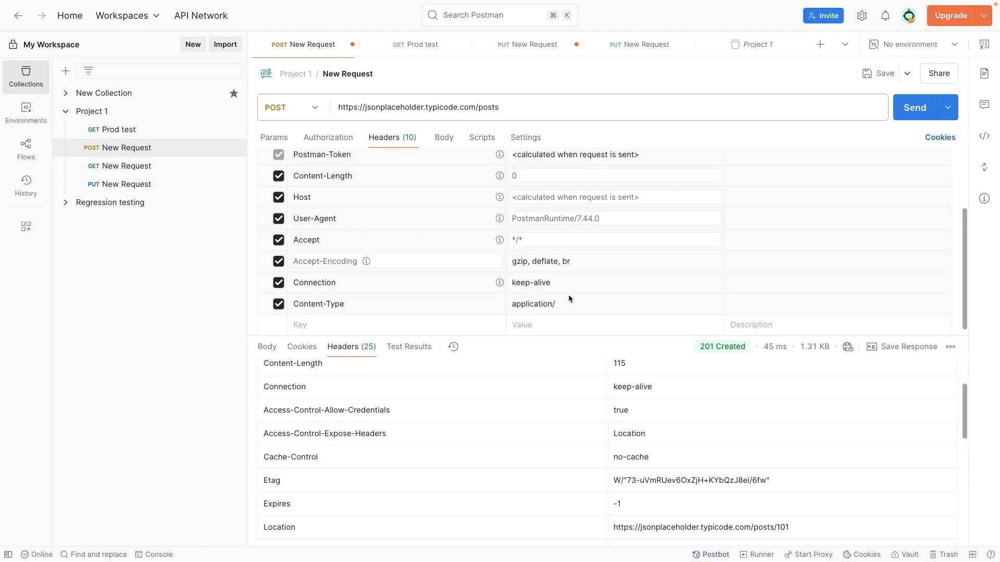
pyautogui.click(568, 299)
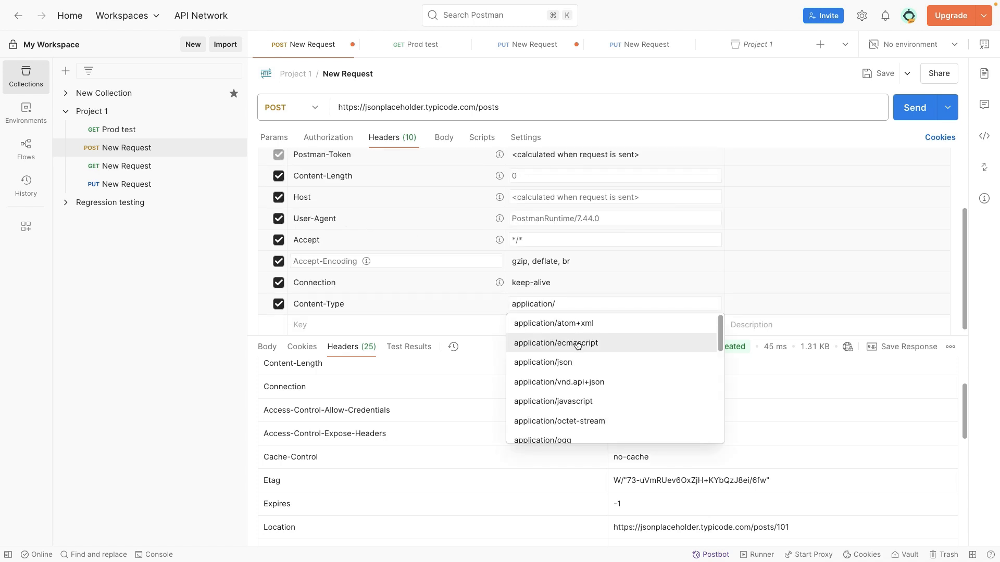
pyautogui.click(446, 139)
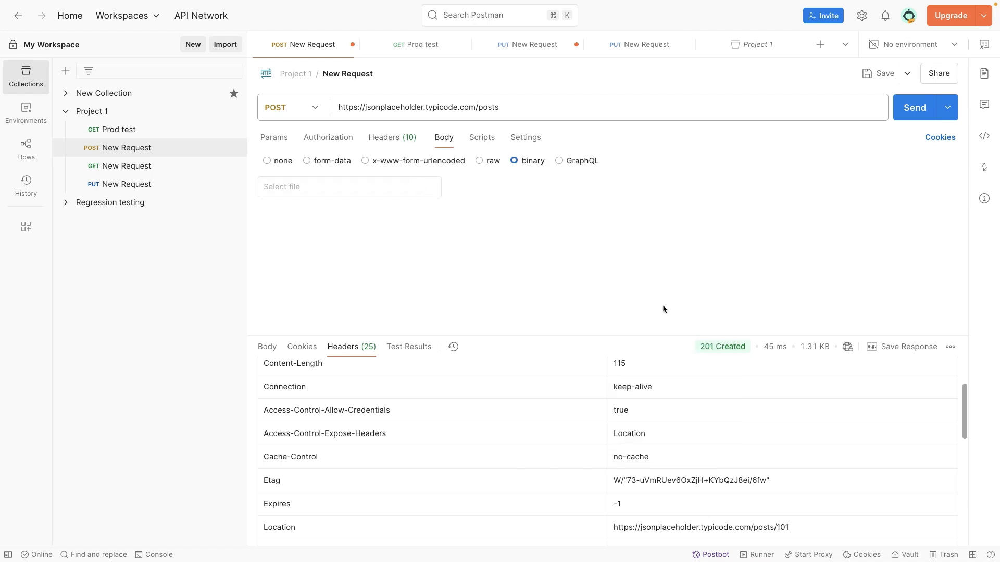
# - Set the value of the custom Content-Type request header to application/json
pyautogui.click(396, 138)
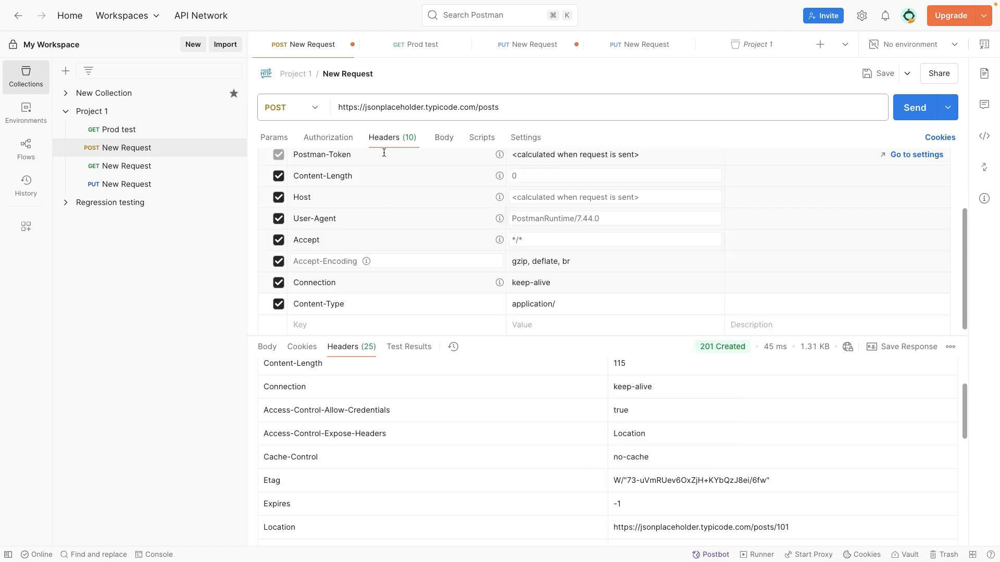
pyautogui.click(331, 241)
pyautogui.click(533, 243)
pyautogui.click(527, 242)
pyautogui.click(543, 302)
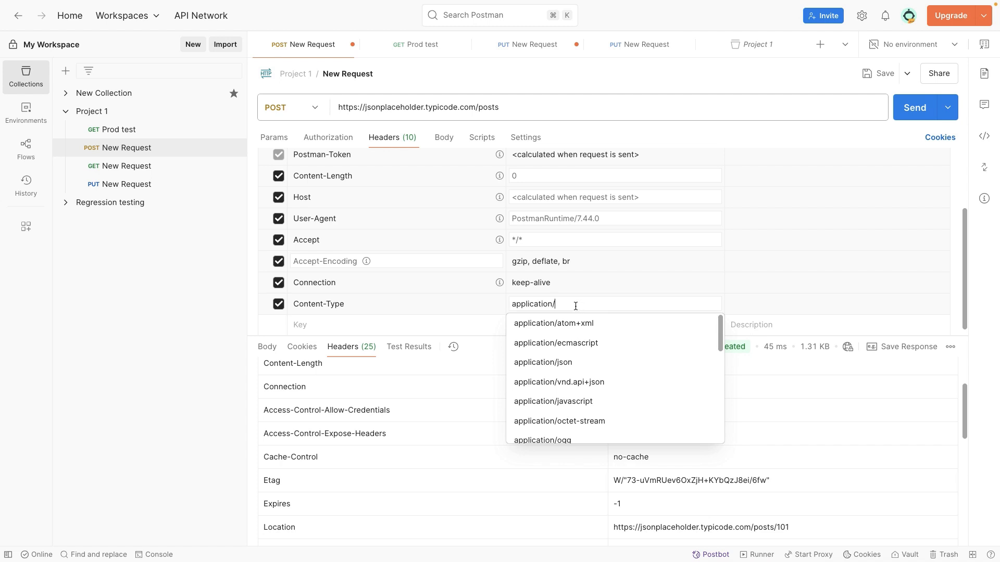
pyautogui.write('json')
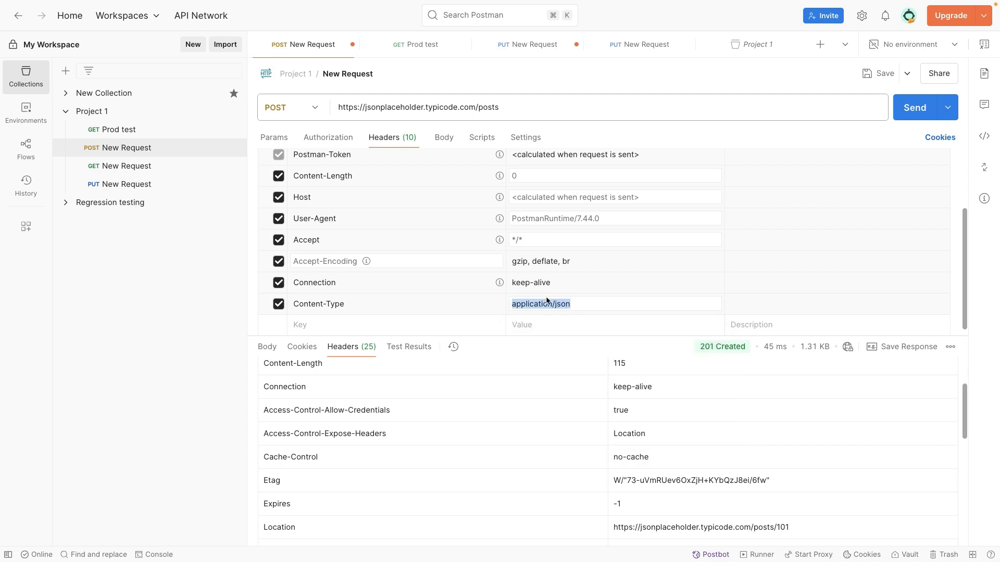
# - Compare the Accept request header's value with the format of the JSON response body
pyautogui.click(536, 239)
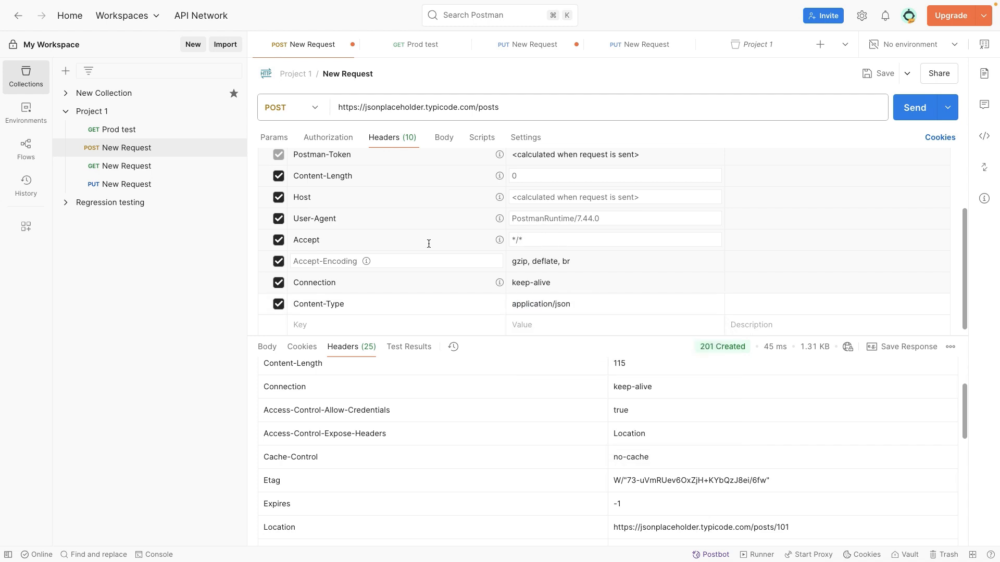
pyautogui.click(534, 243)
pyautogui.click(523, 241)
pyautogui.moveTo(531, 241); pyautogui.dragTo(504, 239)
pyautogui.click(267, 347)
pyautogui.moveTo(320, 456); pyautogui.dragTo(288, 392)
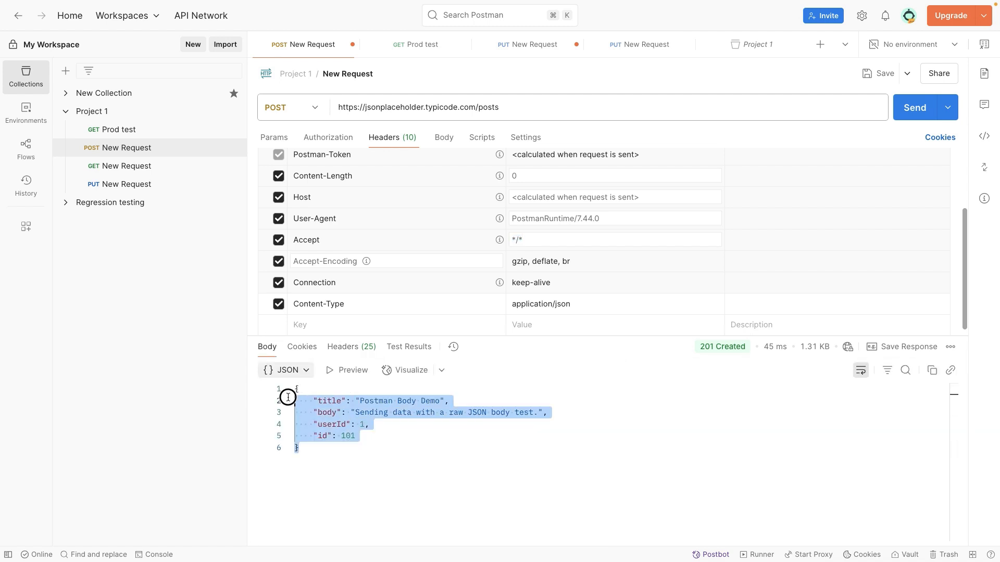
pyautogui.click(537, 240)
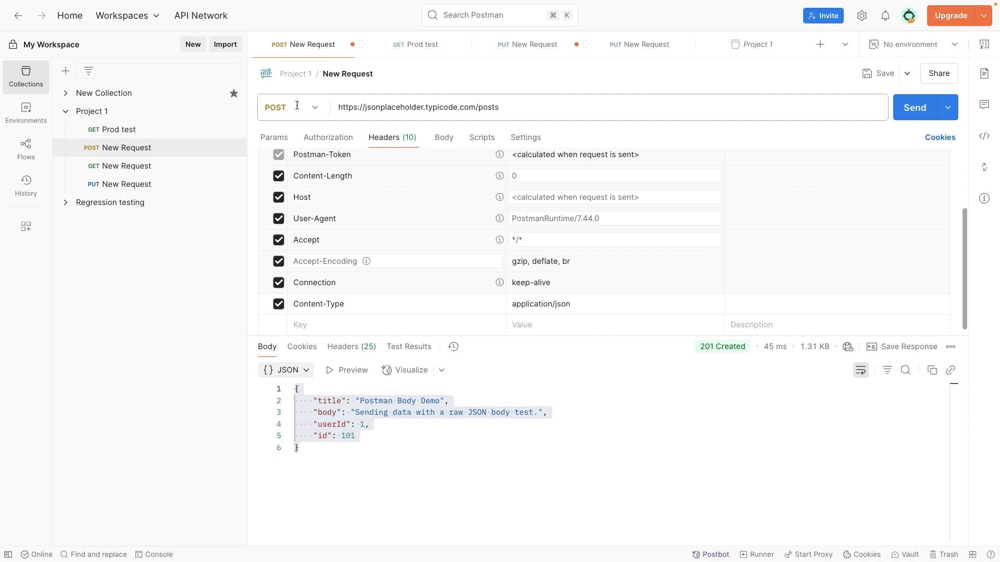
pyautogui.click(396, 410)
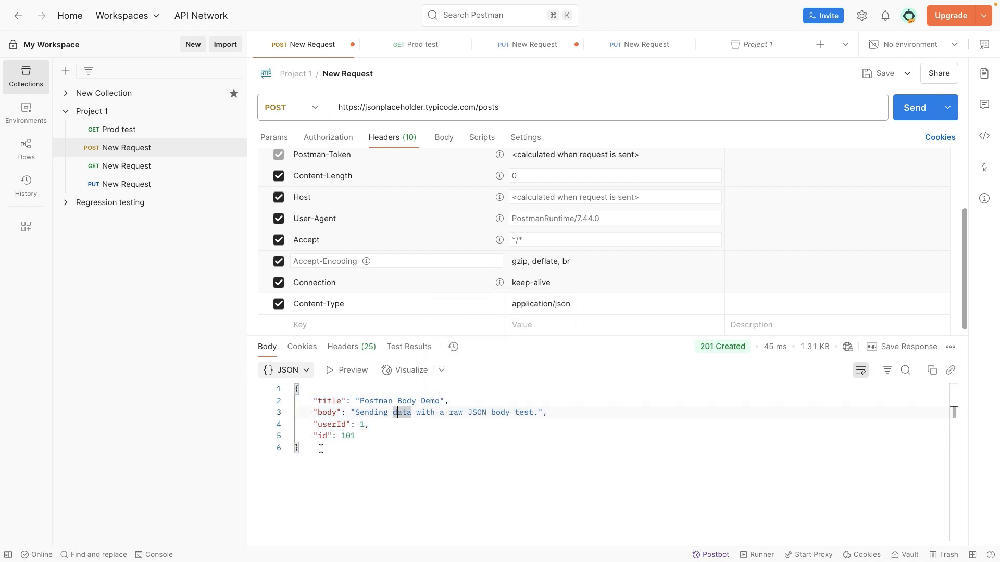
pyautogui.moveTo(308, 449); pyautogui.dragTo(292, 391)
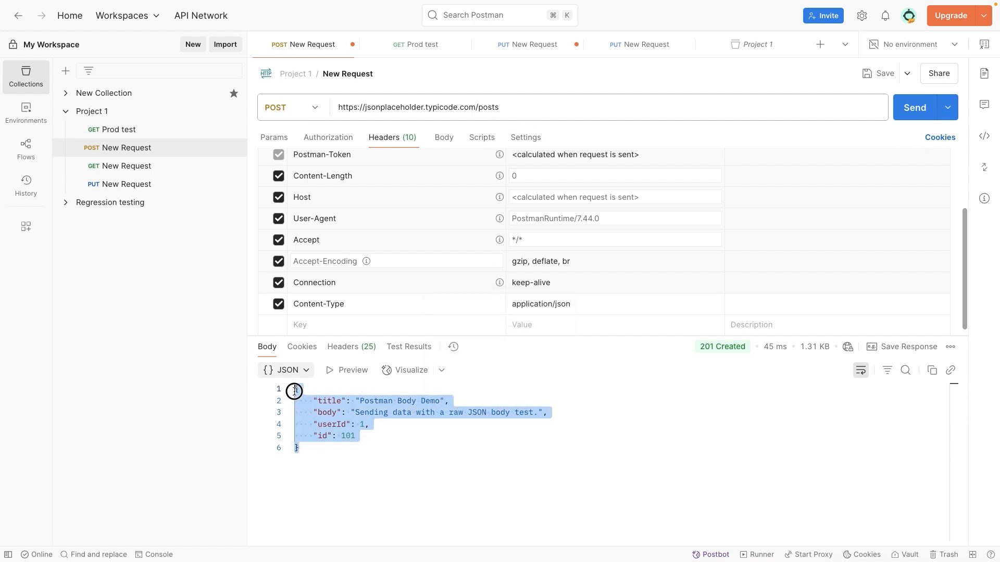
pyautogui.click(337, 402)
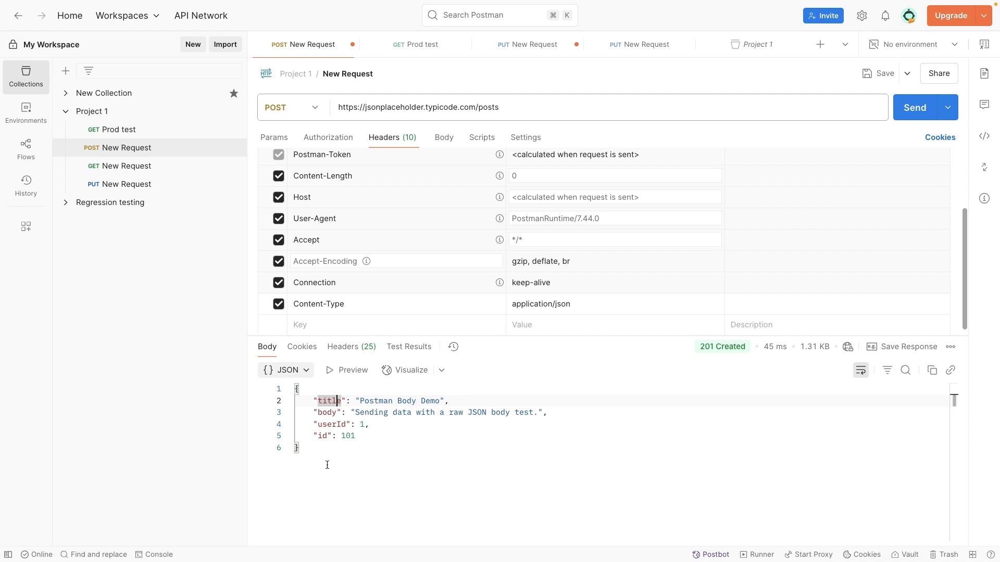
pyautogui.moveTo(327, 464); pyautogui.dragTo(281, 392)
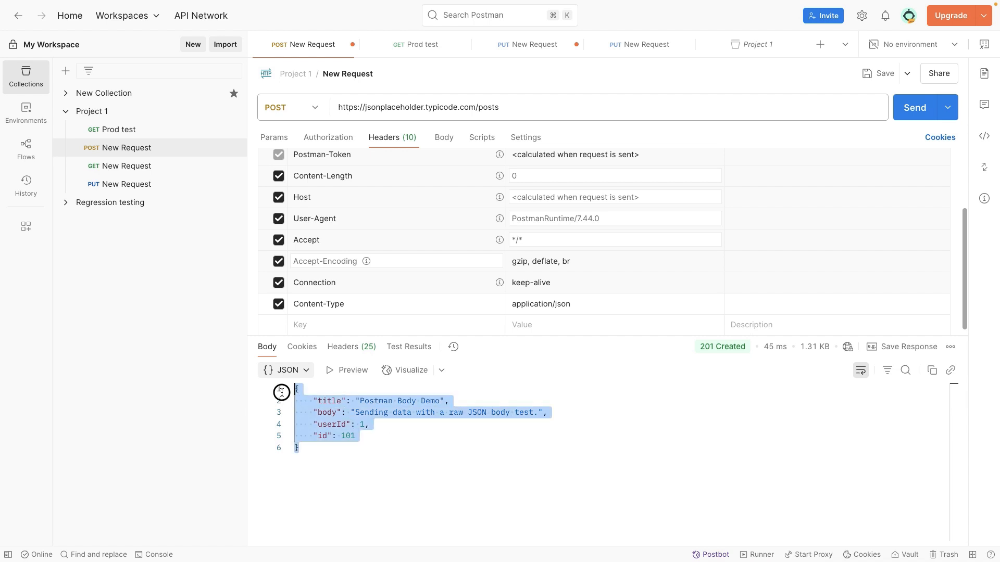
pyautogui.click(391, 437)
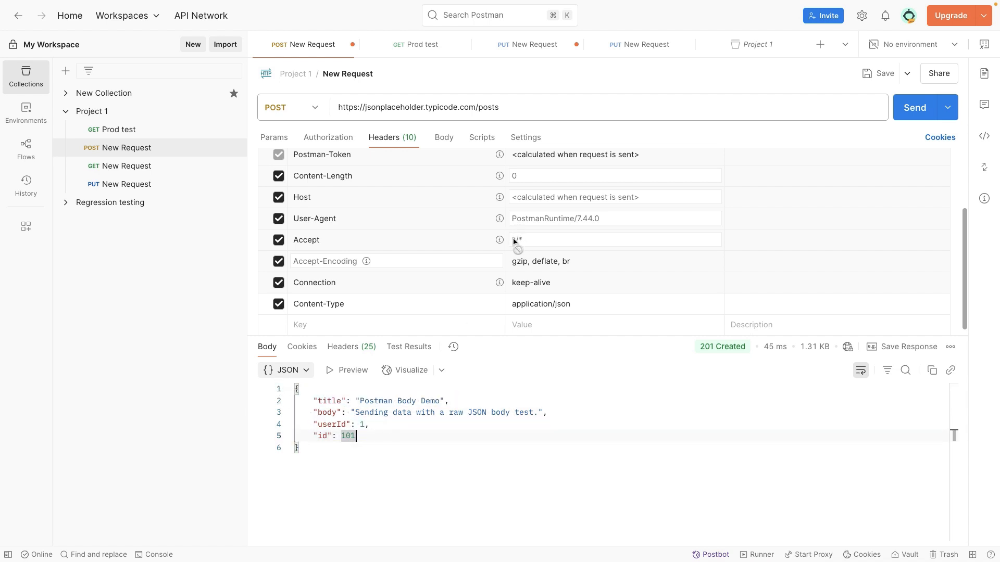
# - Look through the request header list, examining the Authorization header and the auto-generated entries
pyautogui.scroll(-1, 525, 241)
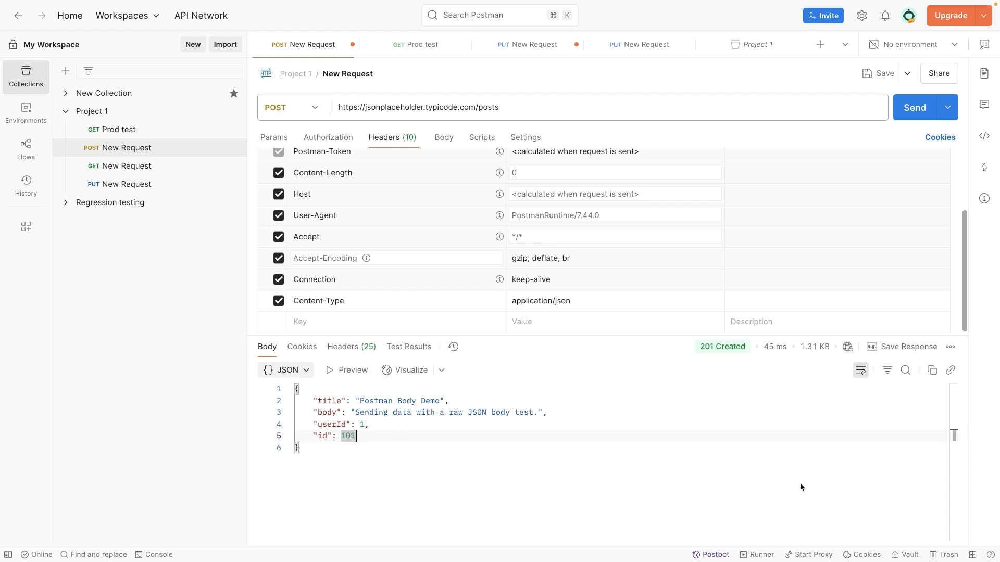
pyautogui.press('Down')
pyautogui.scroll(3, 366, 286)
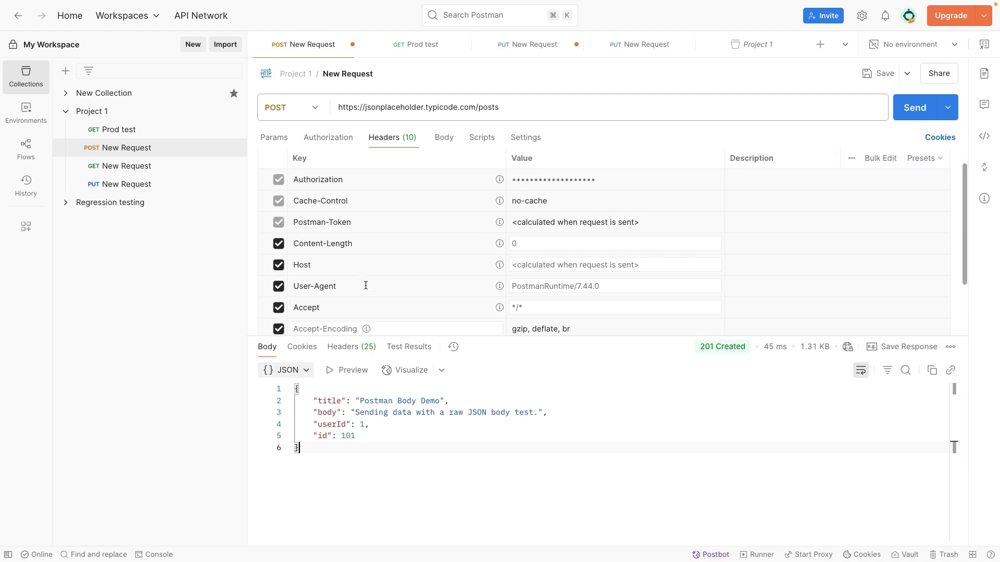
pyautogui.click(322, 180)
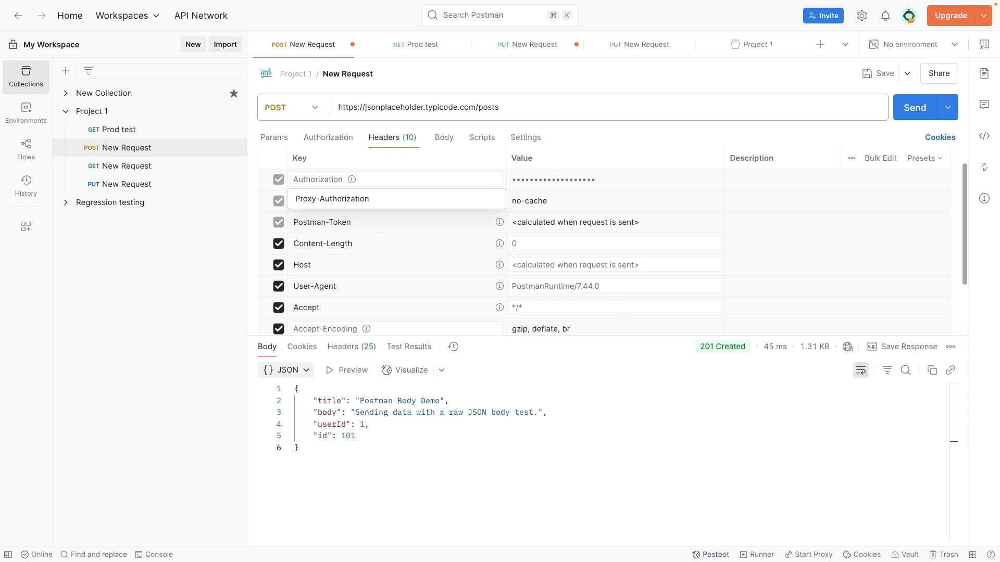
pyautogui.scroll(-2, 391, 279)
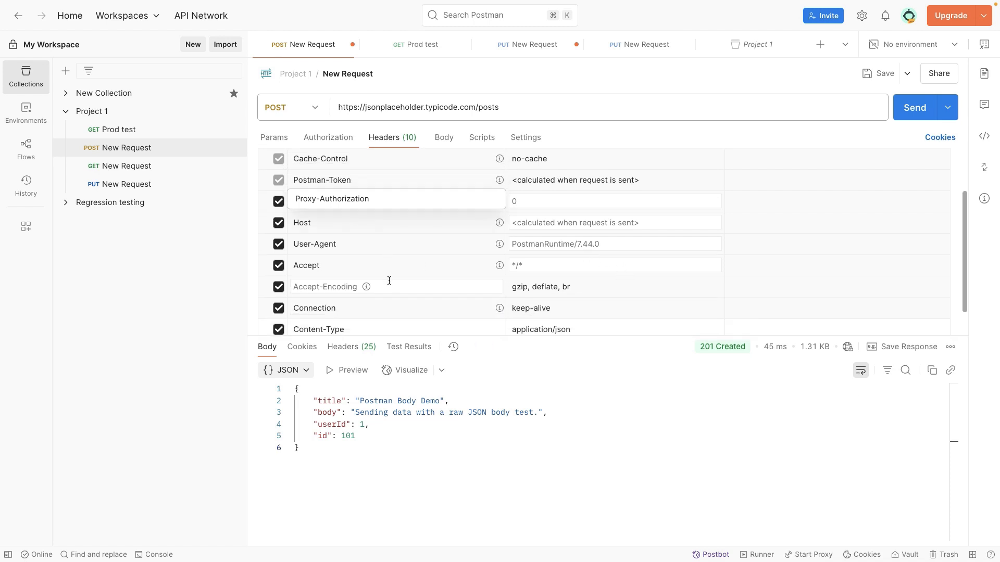
pyautogui.scroll(3, 384, 261)
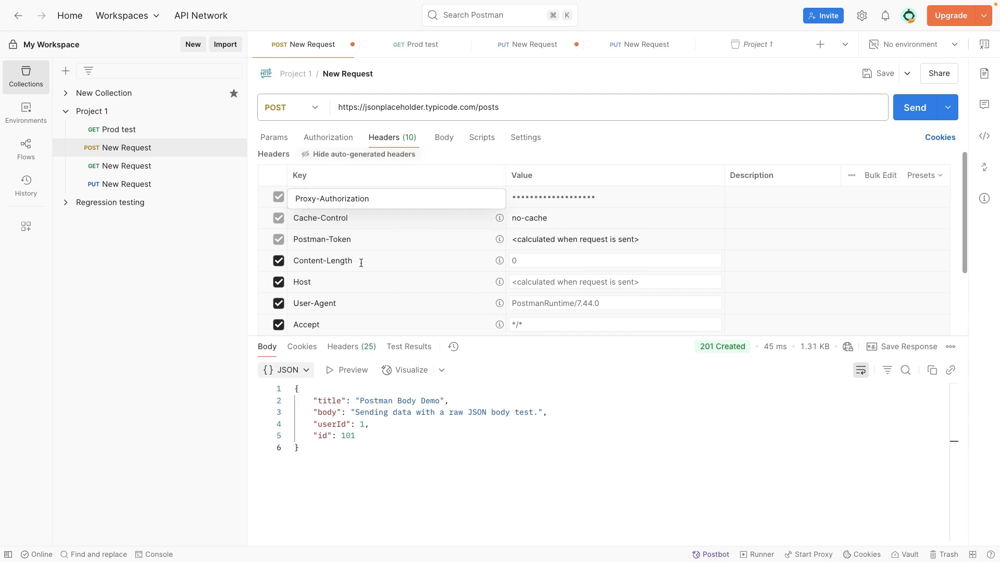
pyautogui.scroll(-1, 448, 214)
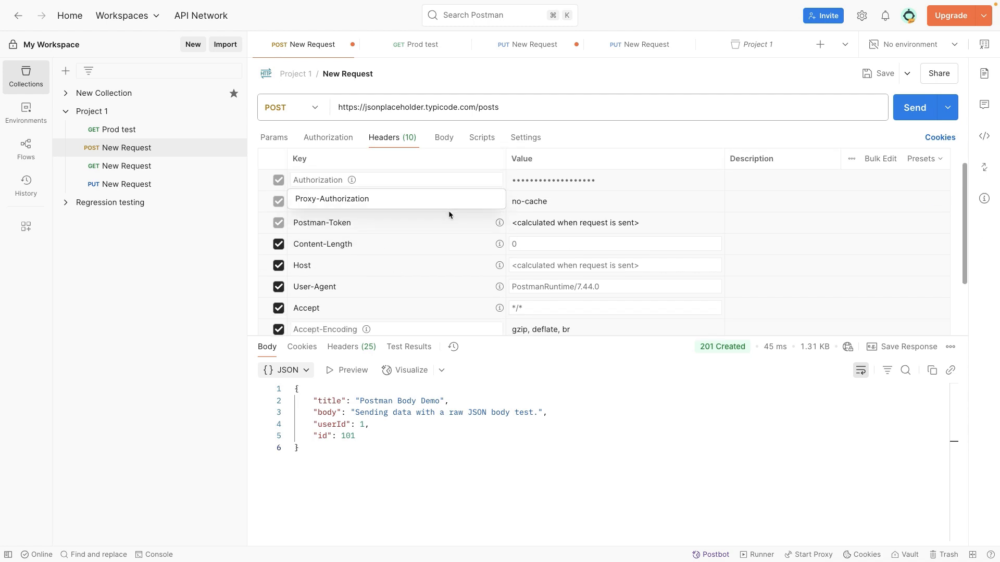
# - Read the explanation of the automatically added Content-Length header and review the other auto-generated headers of the POST request
pyautogui.moveTo(499, 244)
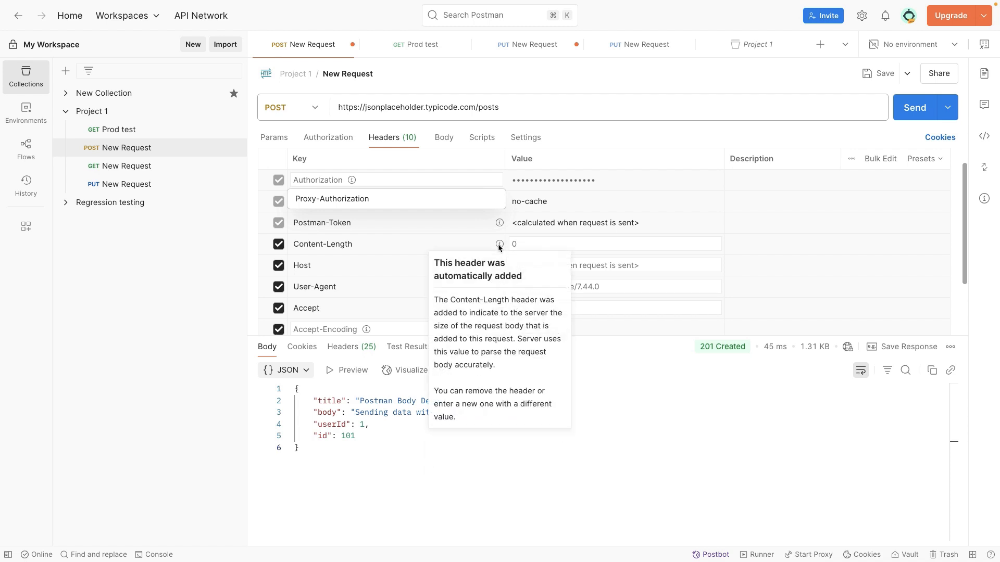
pyautogui.scroll(1, 421, 288)
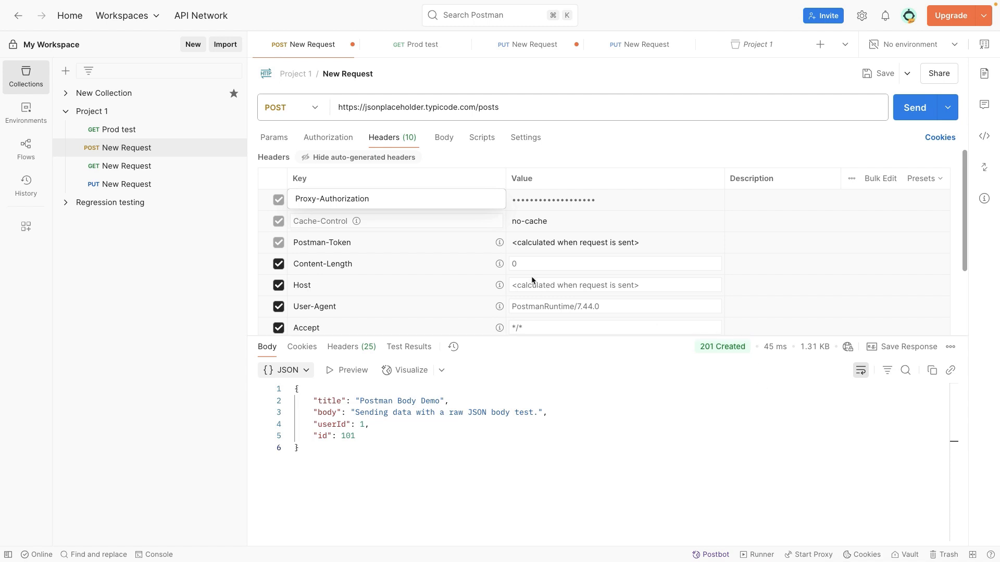
pyautogui.click(522, 221)
pyautogui.scroll(-1, 566, 221)
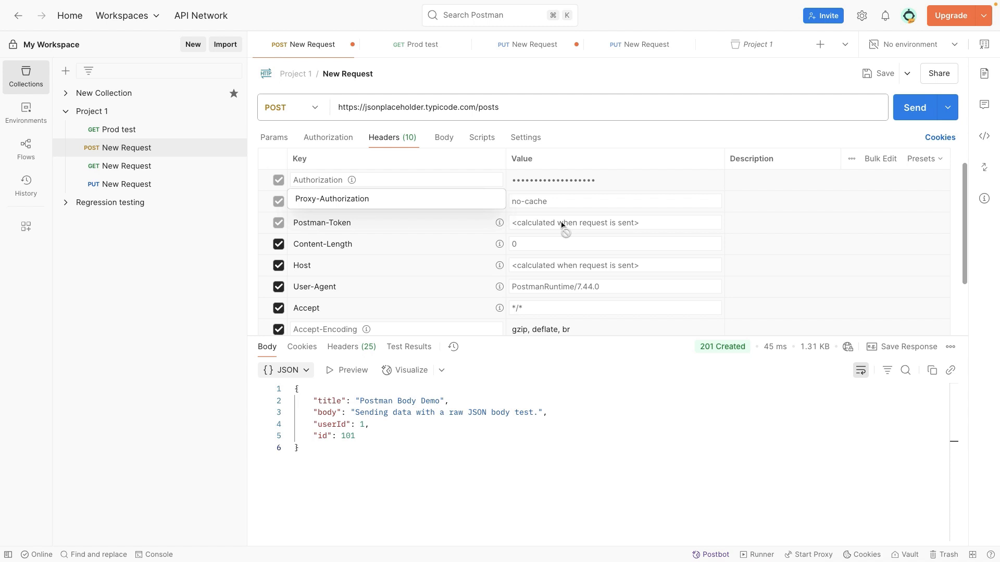
pyautogui.scroll(1, 408, 244)
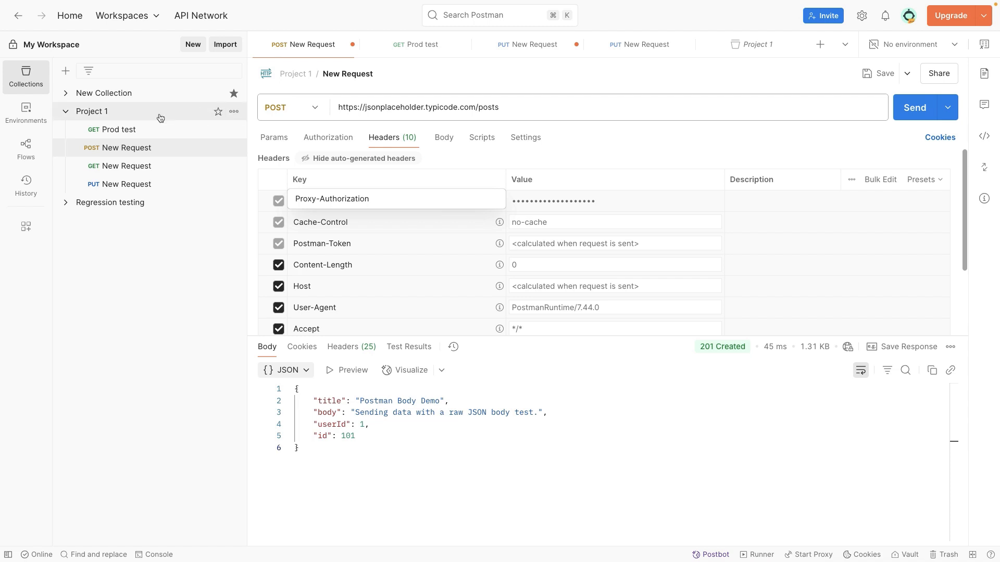
# - Open the headers of the Prod test request, then hide its auto-generated headers and show them again
pyautogui.click(142, 130)
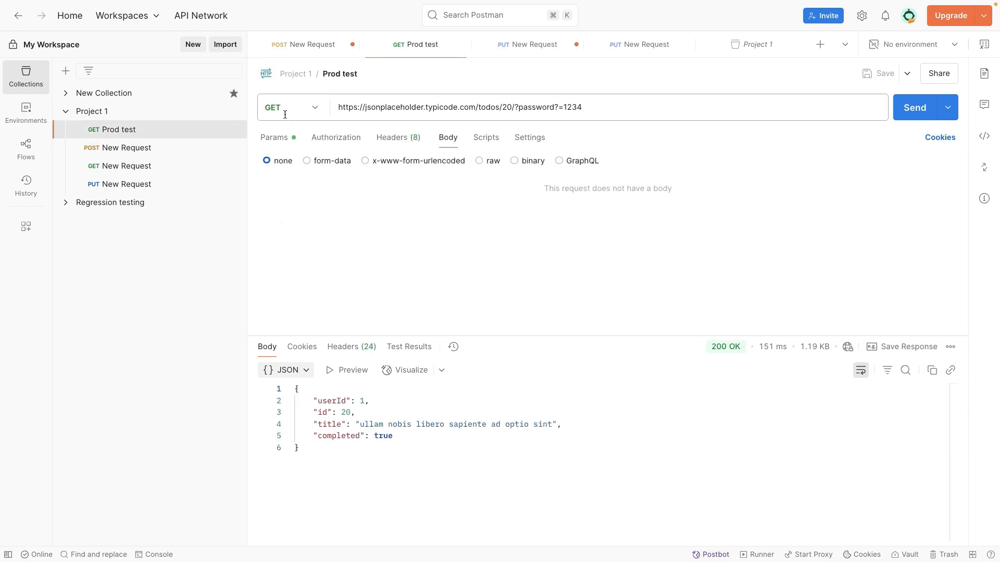
pyautogui.click(397, 140)
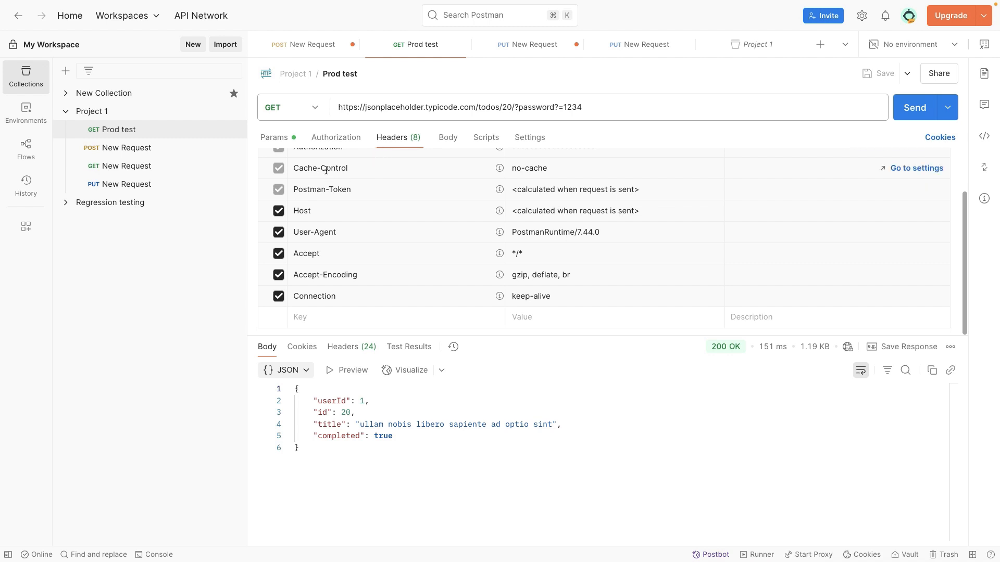
pyautogui.scroll(2, 347, 191)
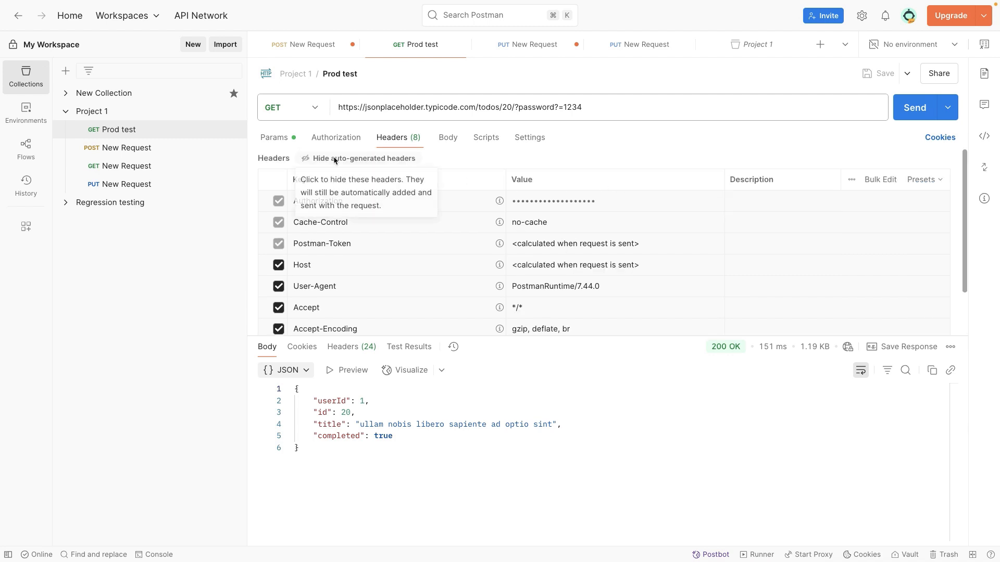
pyautogui.click(311, 157)
pyautogui.click(303, 158)
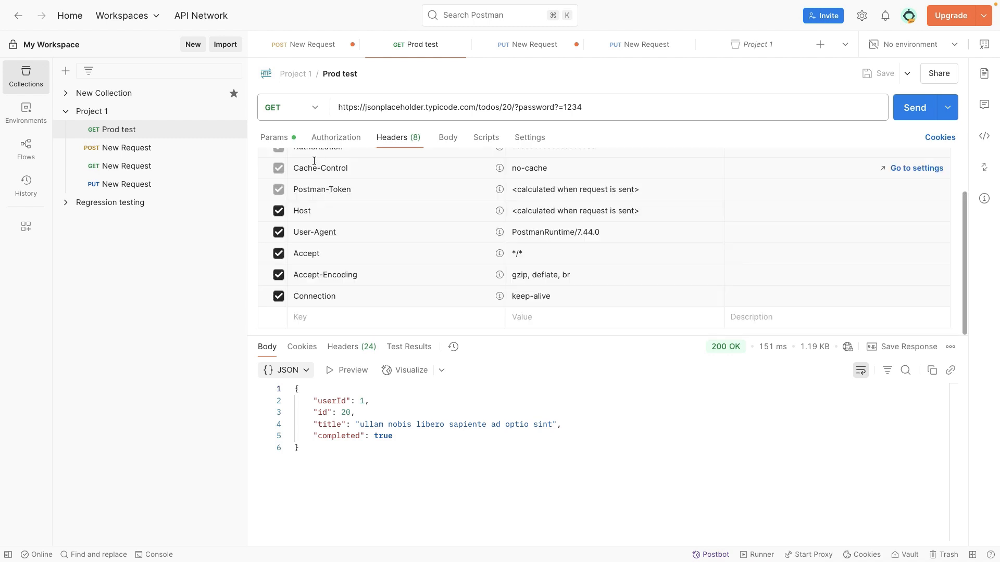
pyautogui.click(312, 159)
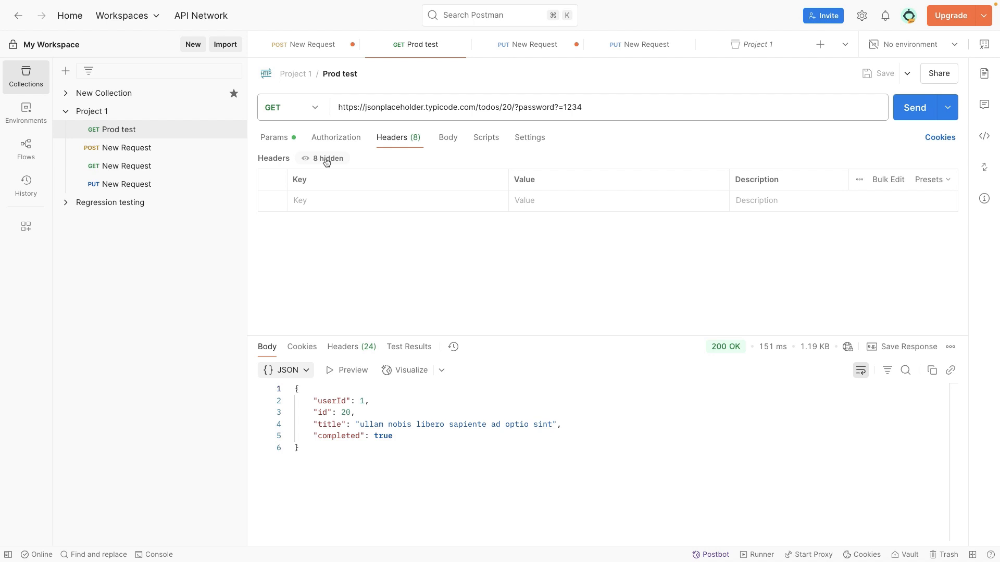
pyautogui.click(324, 158)
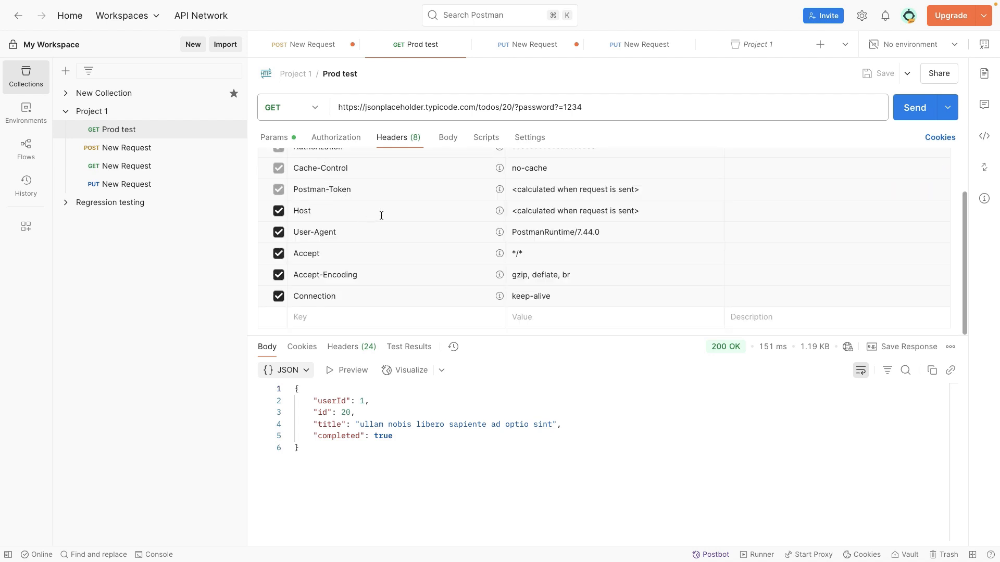
# - Examine the auto-generated headers of the Prod test request and their values, from Authorization to Connection
pyautogui.scroll(3, 381, 216)
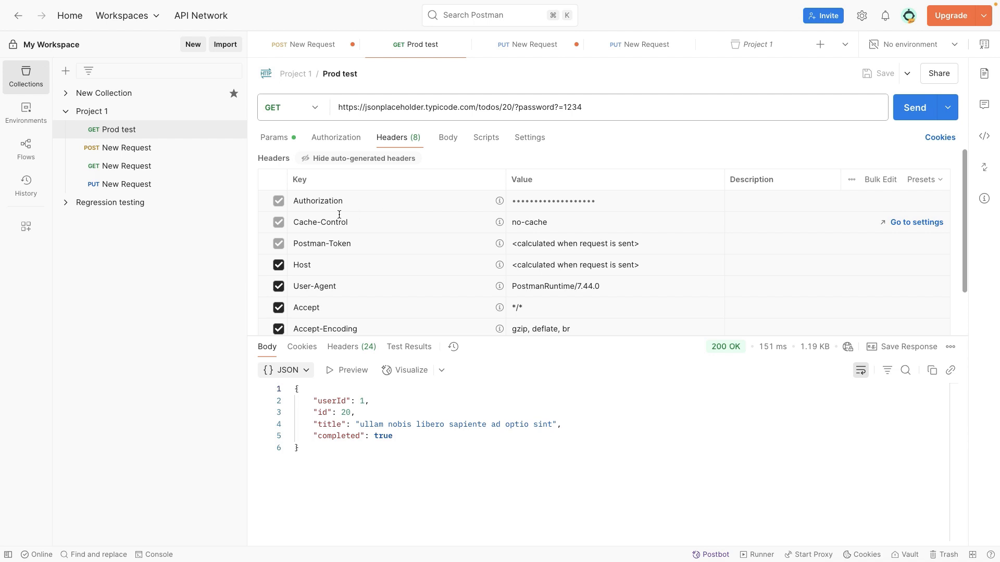
pyautogui.scroll(-1, 510, 227)
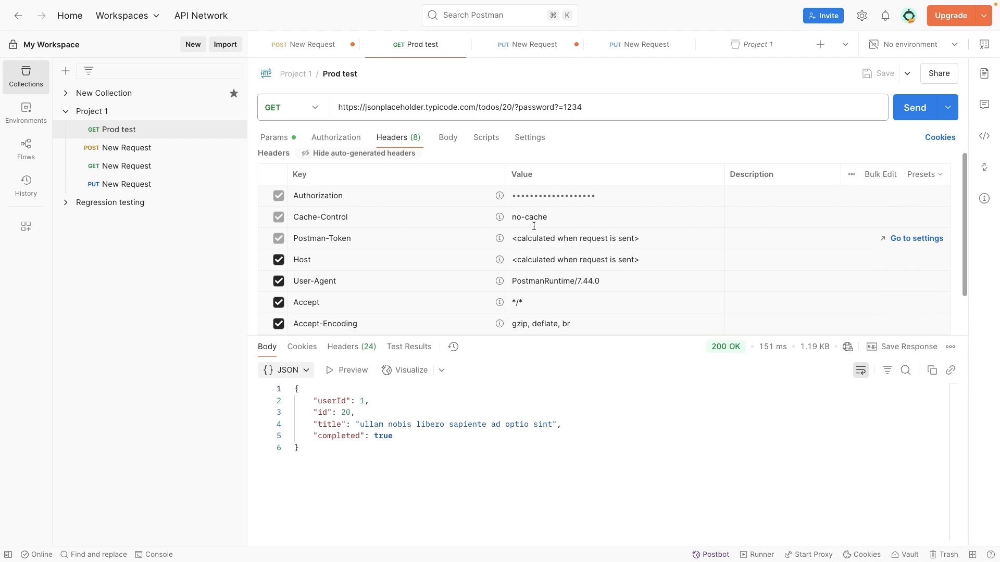
pyautogui.scroll(-1, 549, 280)
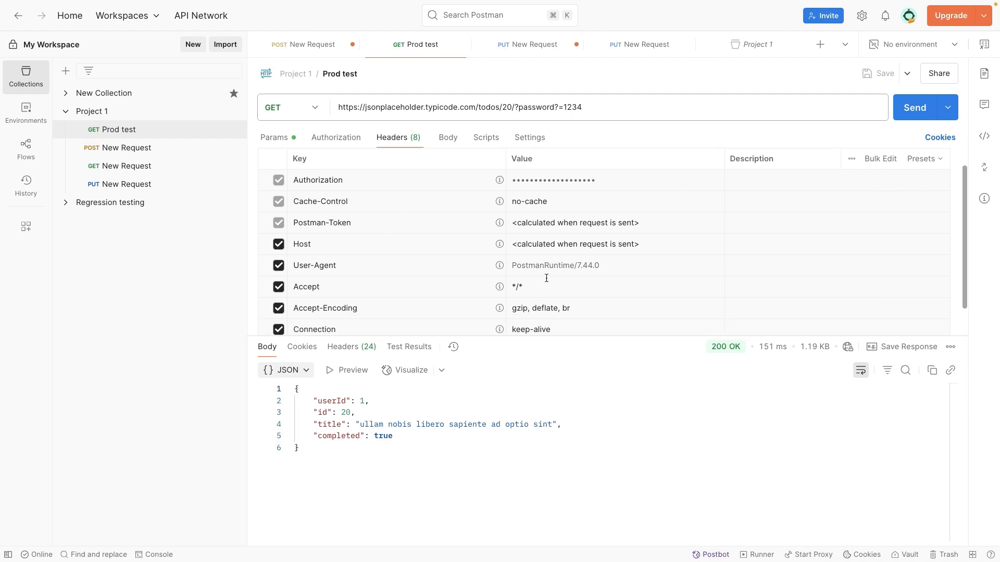
pyautogui.scroll(-1, 400, 286)
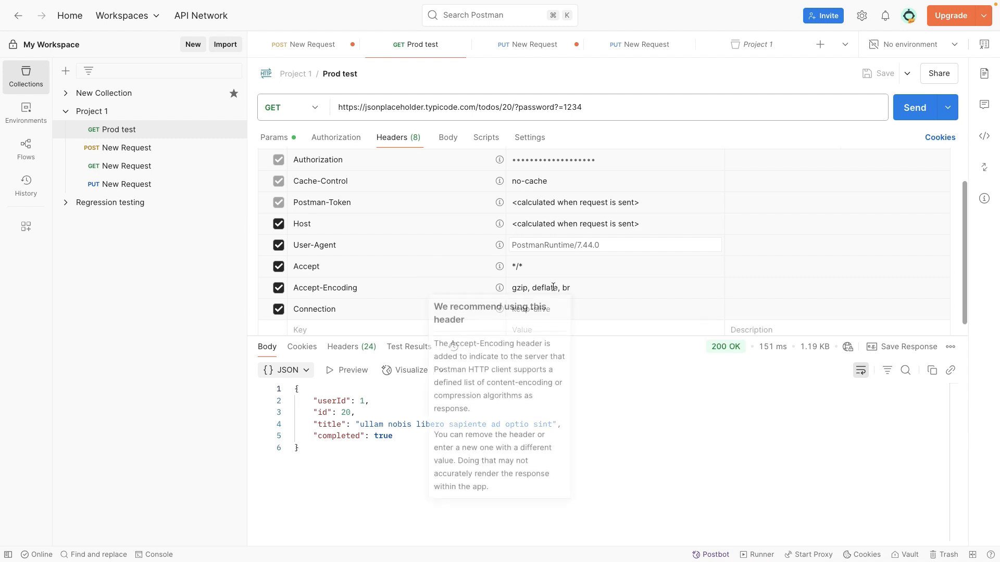
pyautogui.click(517, 267)
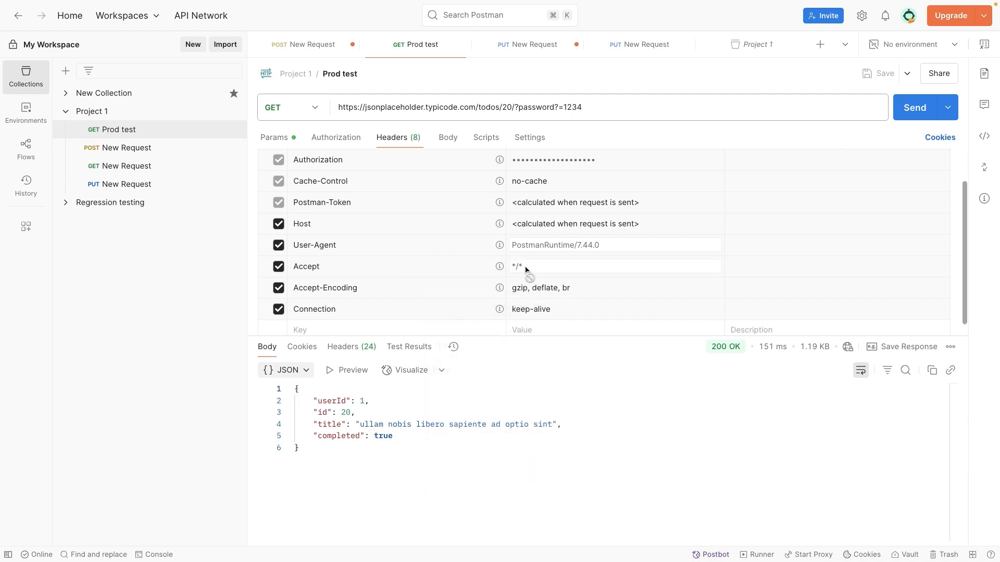
pyautogui.scroll(-1, 526, 268)
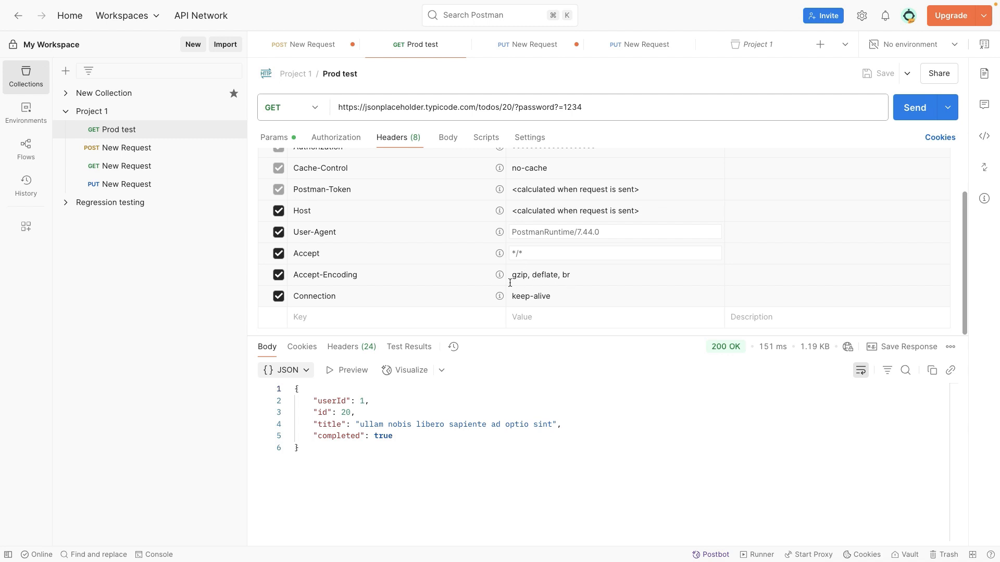
pyautogui.scroll(3, 469, 279)
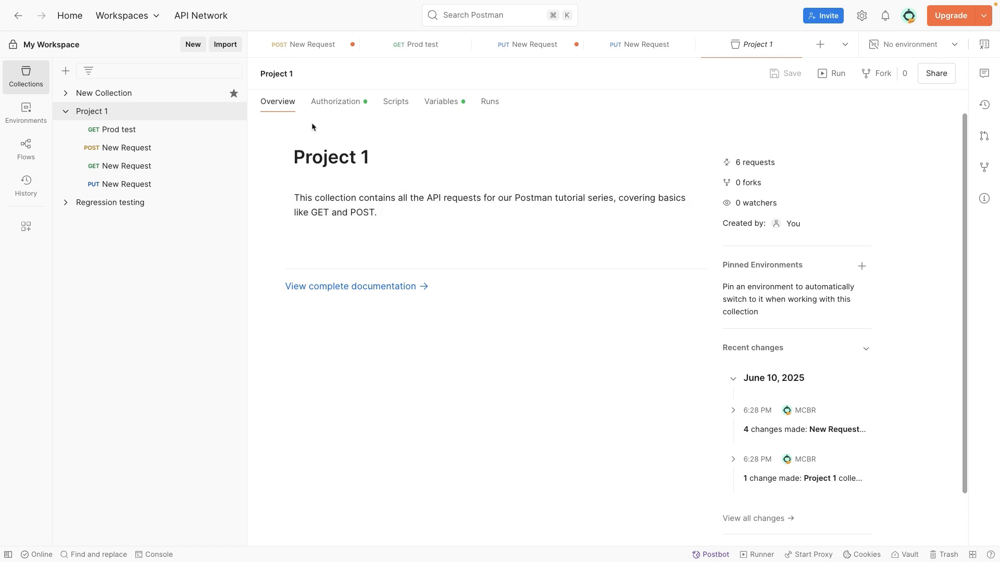
# - Return to the Prod test request and disable its User-Agent, Accept and Accept-Encoding headers
pyautogui.click(141, 129)
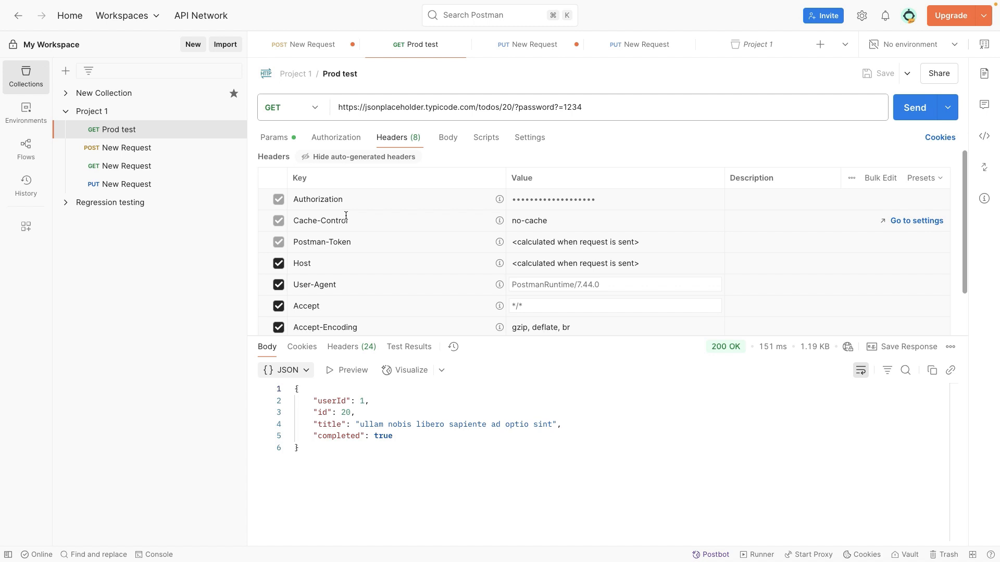
pyautogui.click(279, 285)
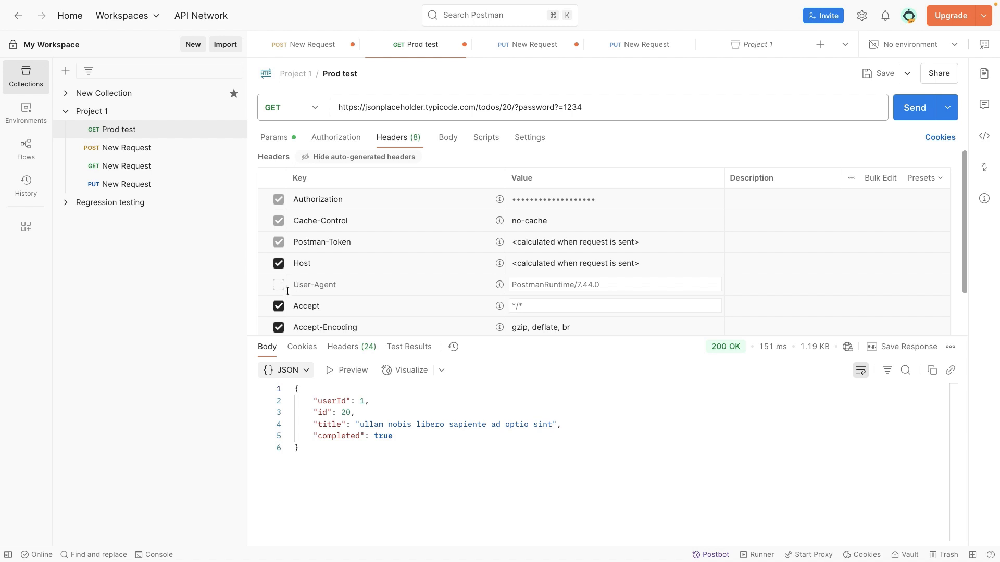
pyautogui.click(280, 306)
pyautogui.scroll(-1, 352, 271)
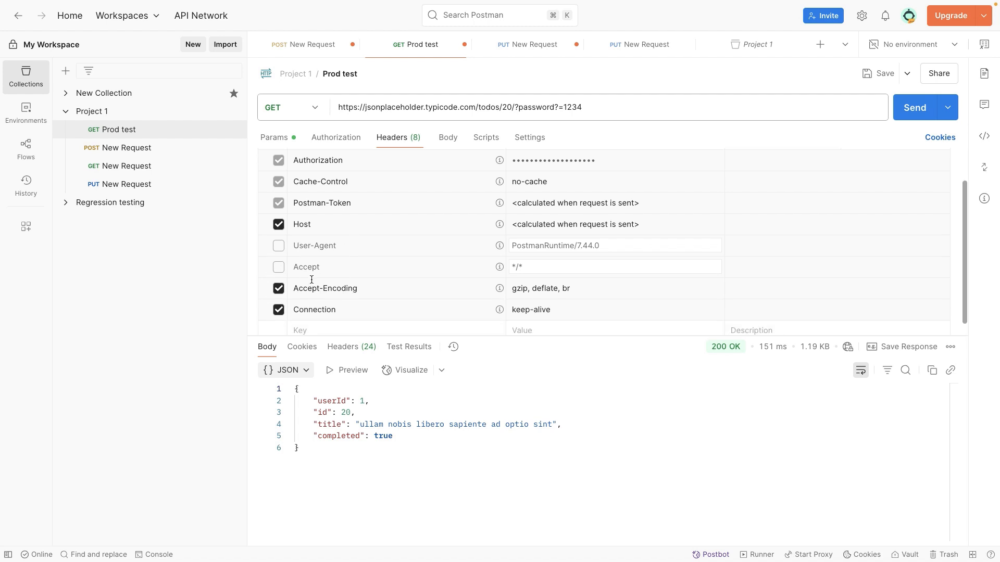
pyautogui.click(279, 289)
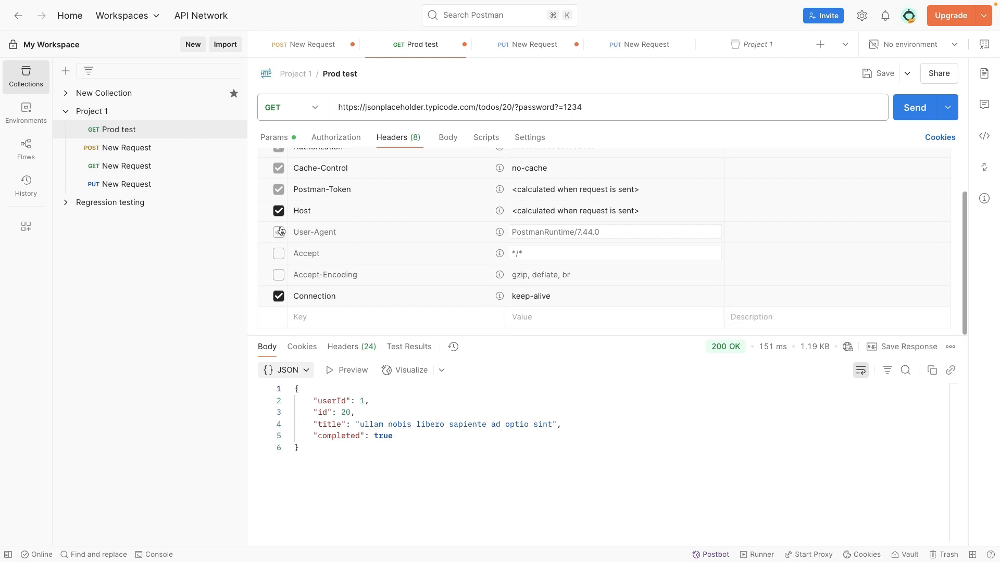
# - View the request headers in bulk edit mode, check the inherited authorization, and return the headers to key-value editing
pyautogui.scroll(2, 279, 214)
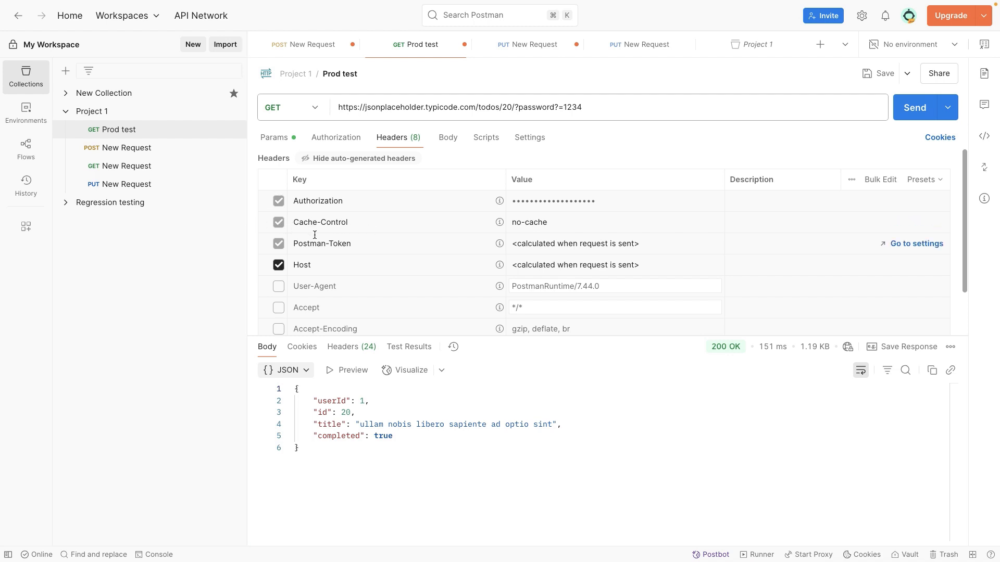
pyautogui.click(880, 179)
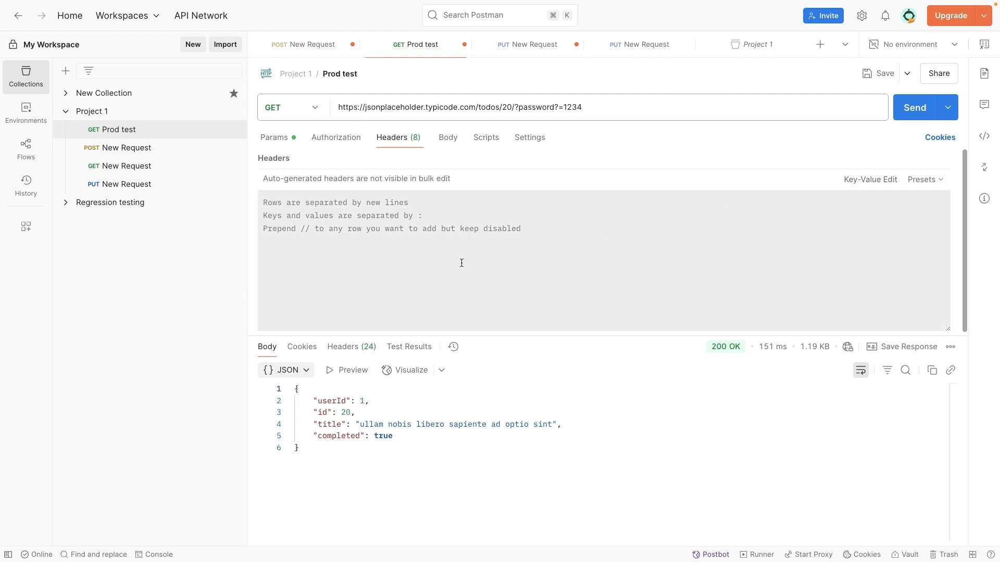
pyautogui.click(359, 237)
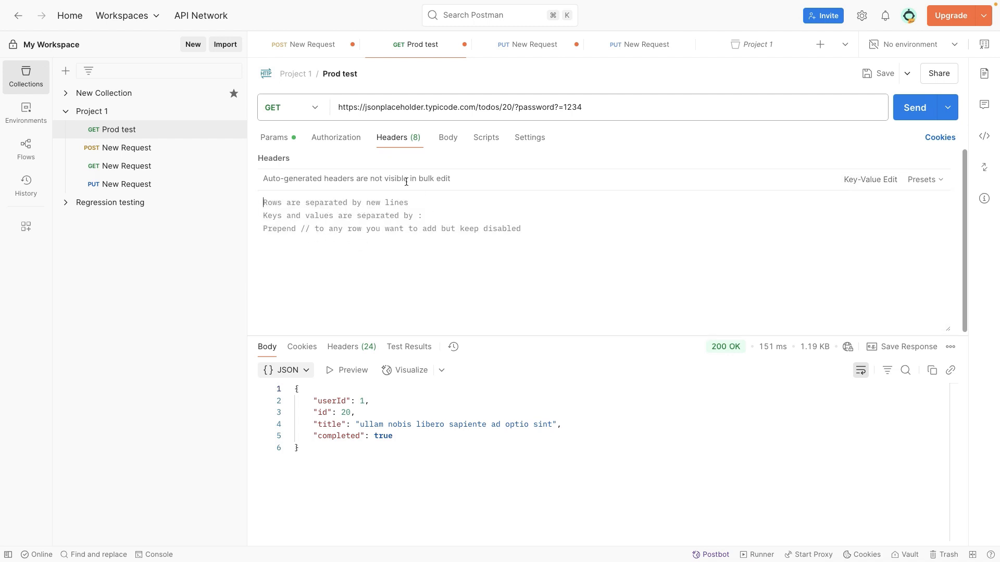
pyautogui.moveTo(263, 178); pyautogui.dragTo(453, 176)
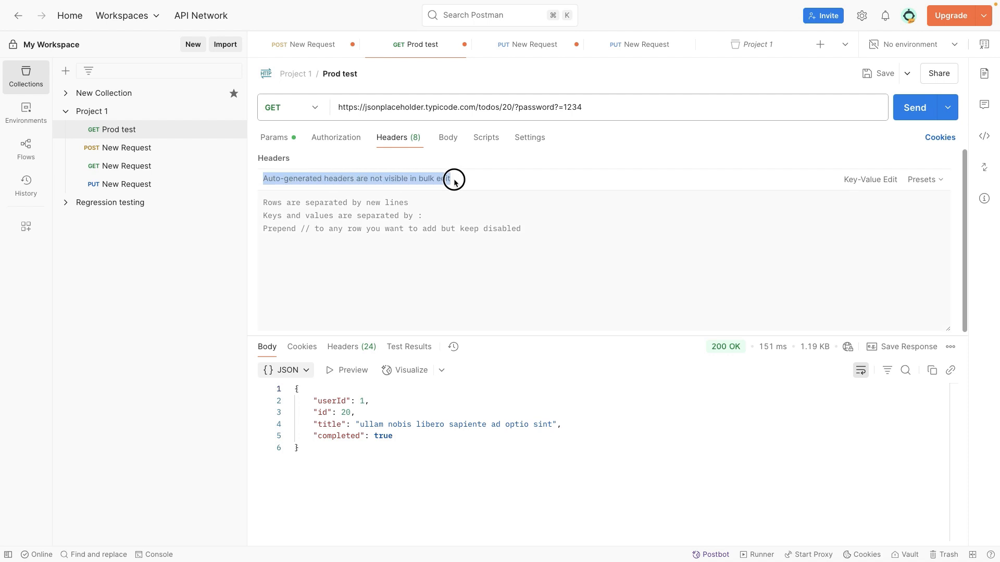
pyautogui.click(344, 137)
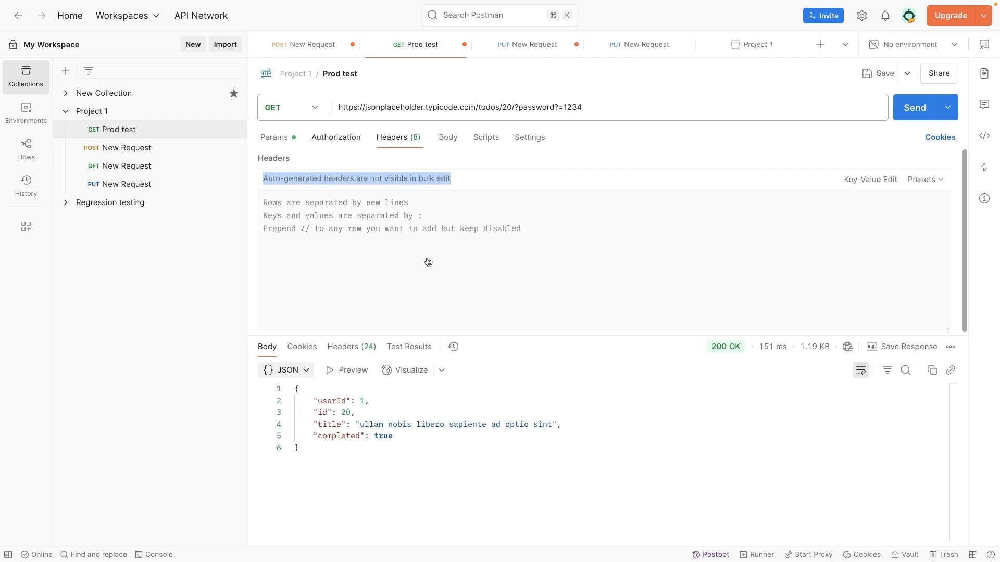
pyautogui.click(393, 138)
pyautogui.click(885, 179)
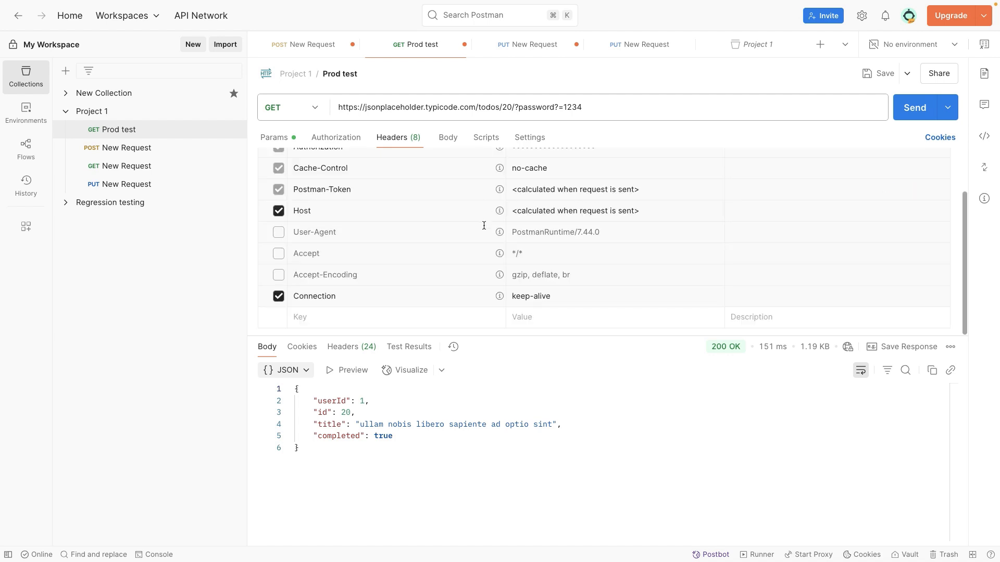
# - Enable the User-Agent header, disable it again, and review the rest of the request header list
pyautogui.scroll(2, 484, 225)
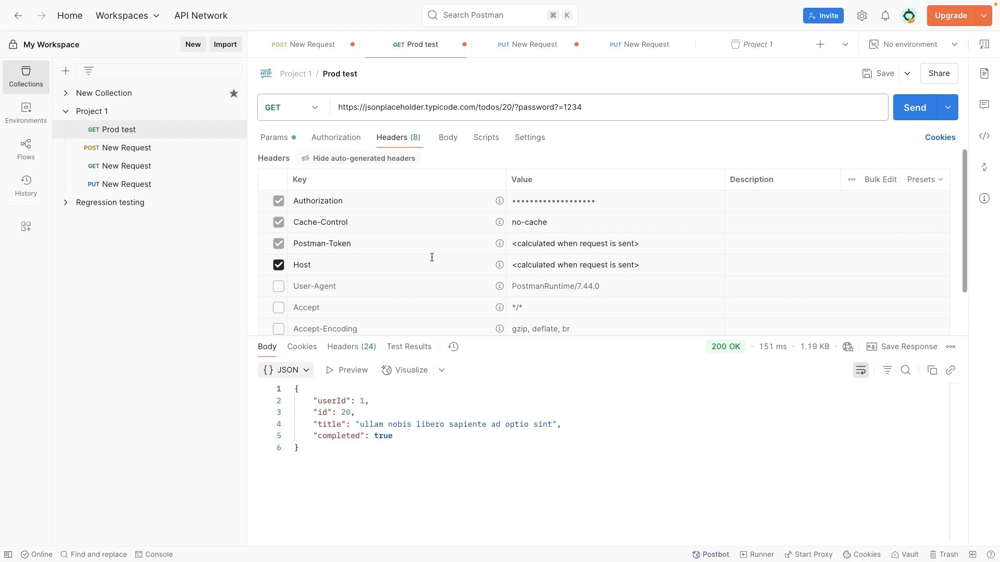
pyautogui.click(278, 286)
pyautogui.click(278, 287)
pyautogui.scroll(-1, 546, 278)
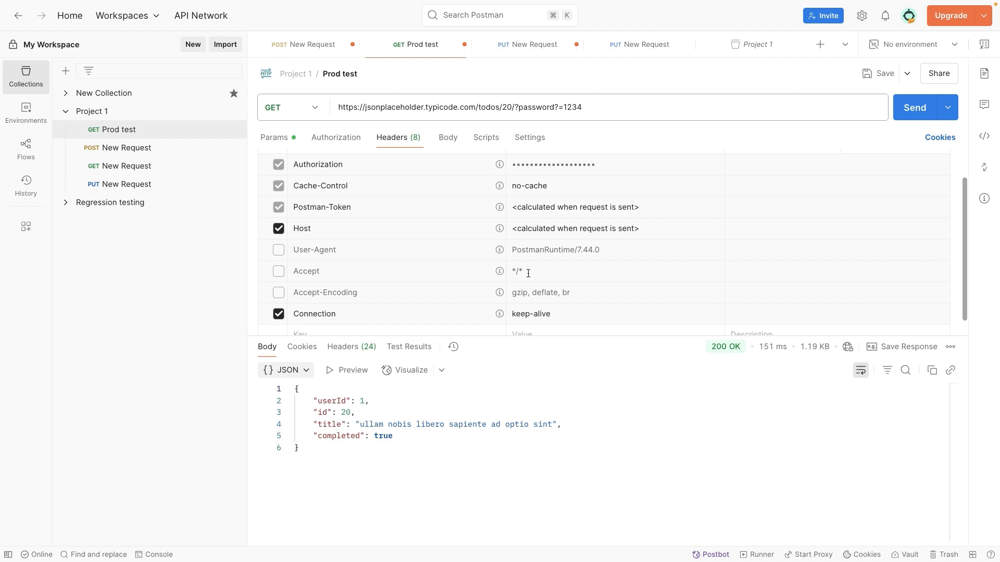
pyautogui.scroll(-1, 528, 273)
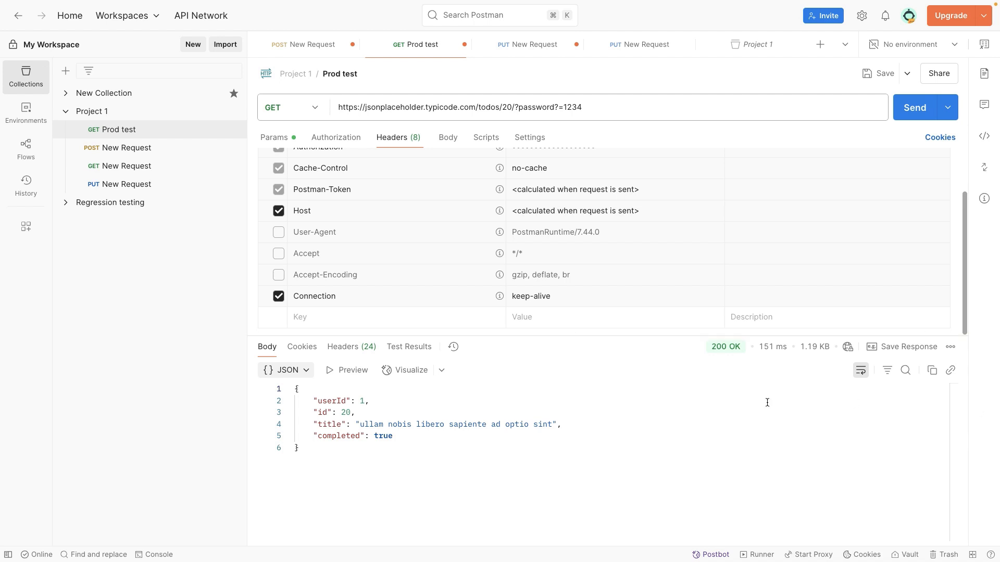
# - Send the Prod test GET request with its response headers in view, and inspect the returned JSON body
pyautogui.click(364, 349)
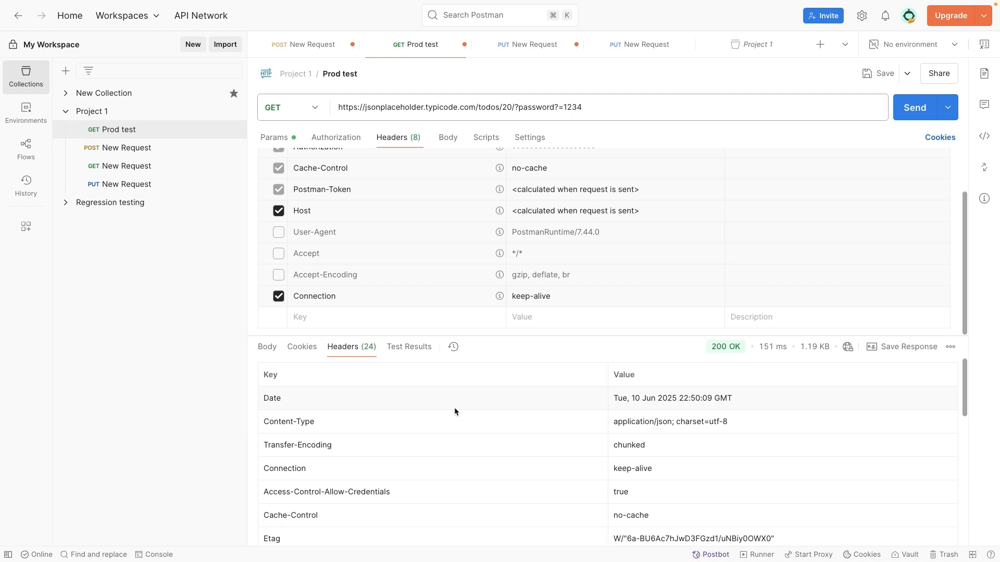
pyautogui.click(915, 110)
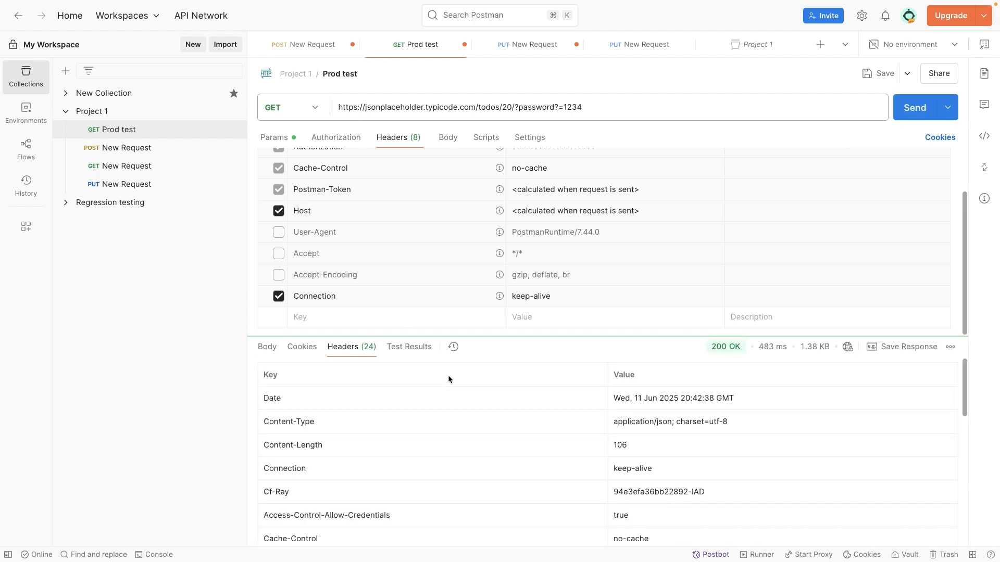
pyautogui.moveTo(723, 346)
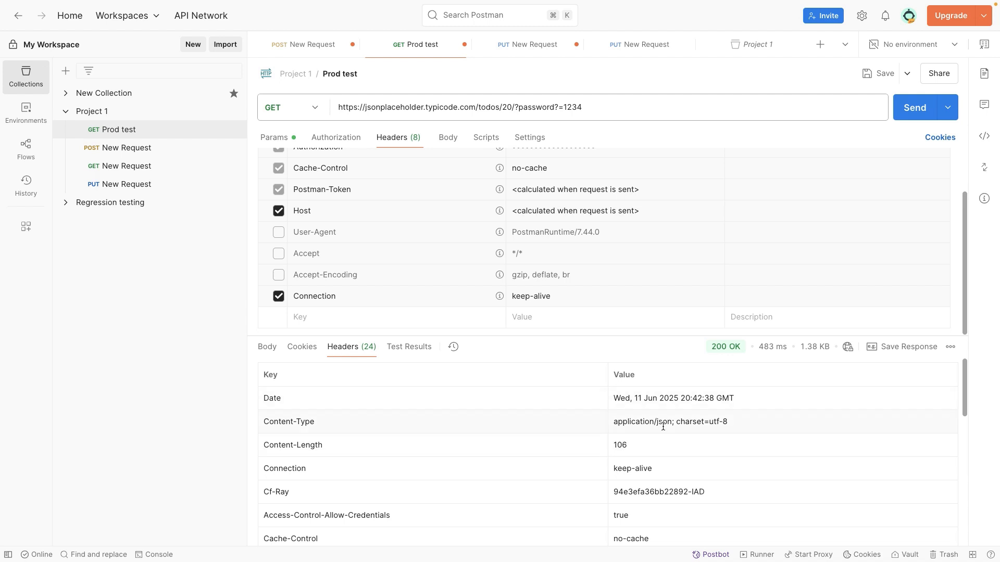
pyautogui.click(267, 346)
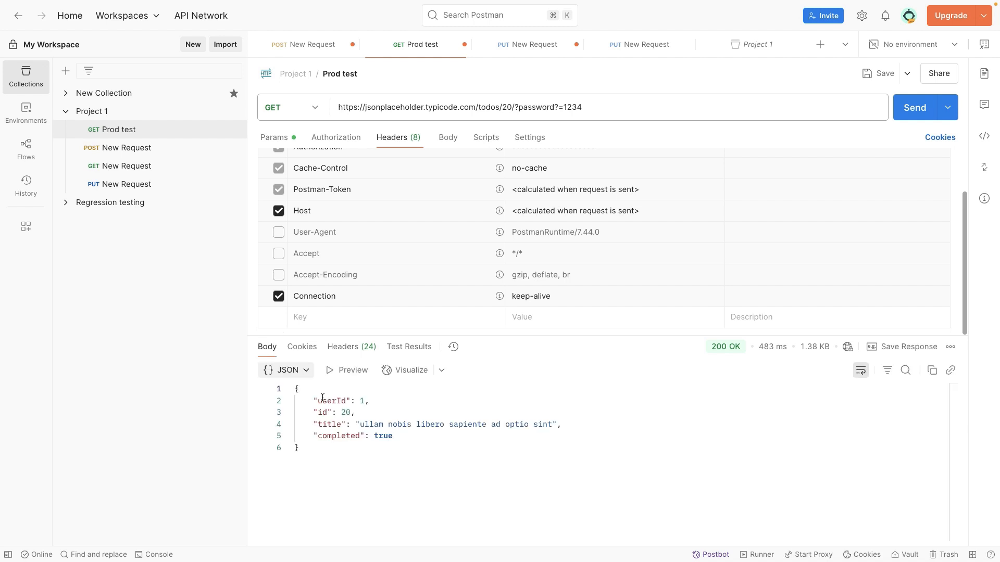
pyautogui.moveTo(295, 389); pyautogui.dragTo(299, 449)
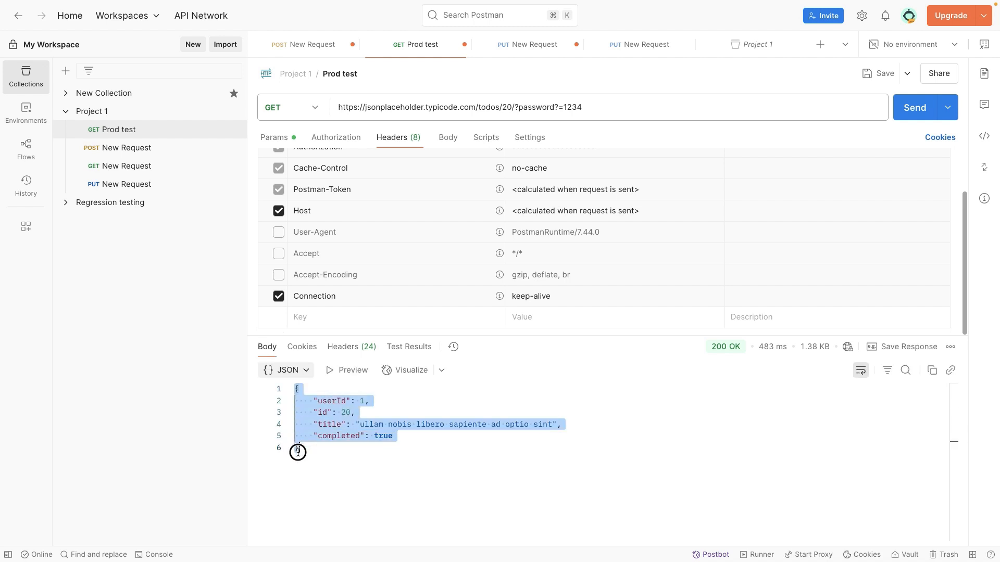
# - Review the Prod test response headers, highlighting the Expires and Server values, and read the information note on the Authorization request header
pyautogui.click(348, 347)
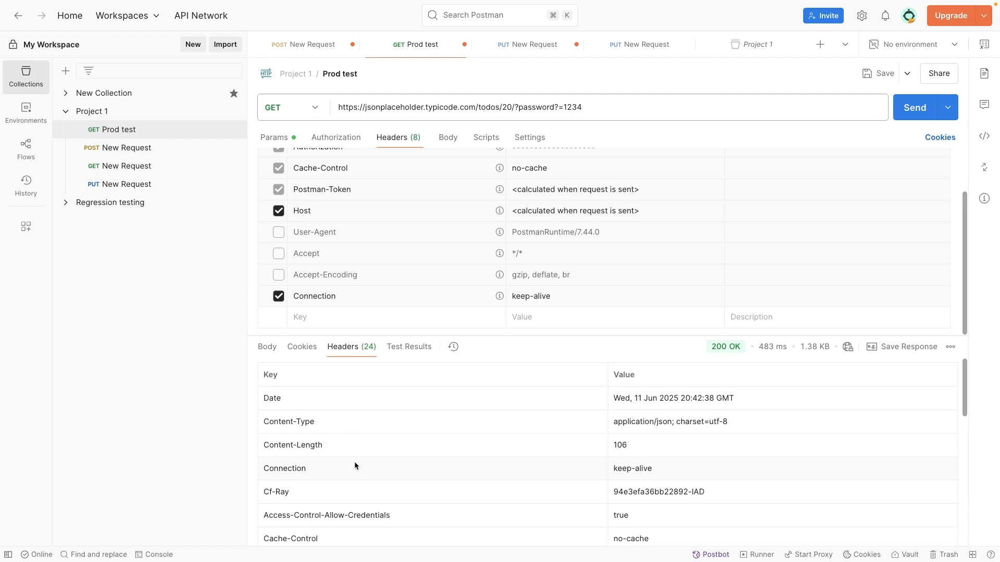
pyautogui.scroll(-2, 334, 466)
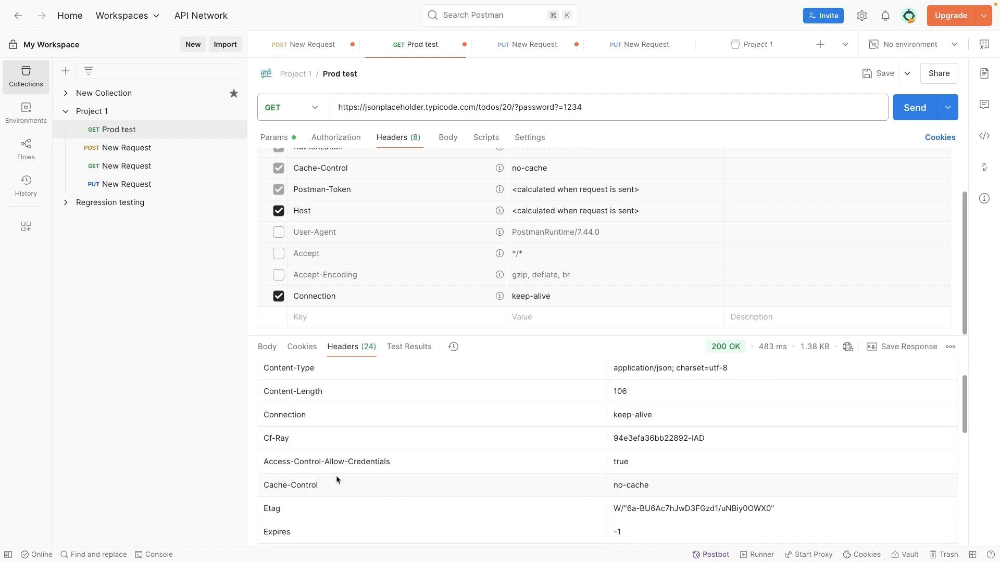
pyautogui.scroll(-5, 336, 479)
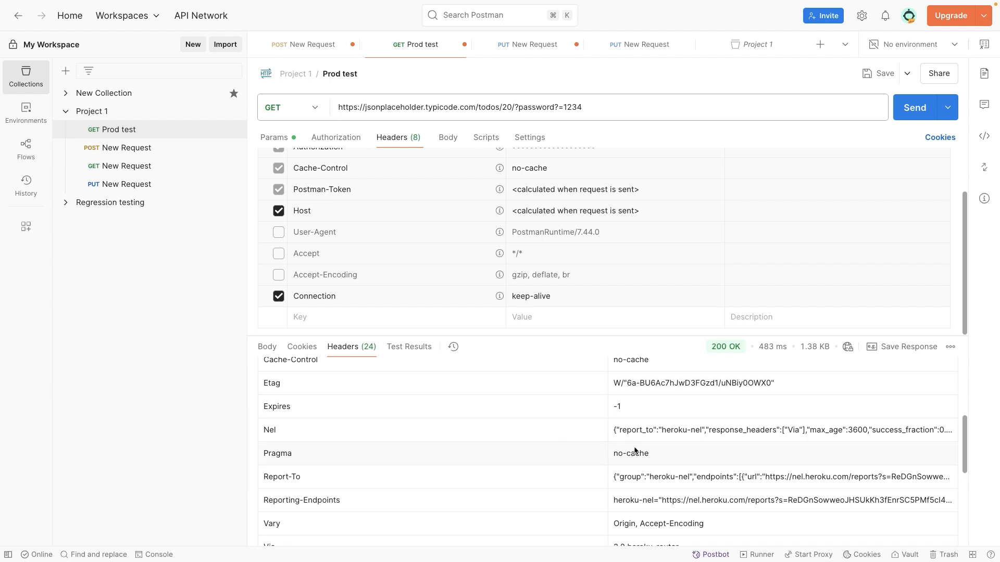
pyautogui.doubleClick(613, 407)
pyautogui.scroll(-5, 573, 437)
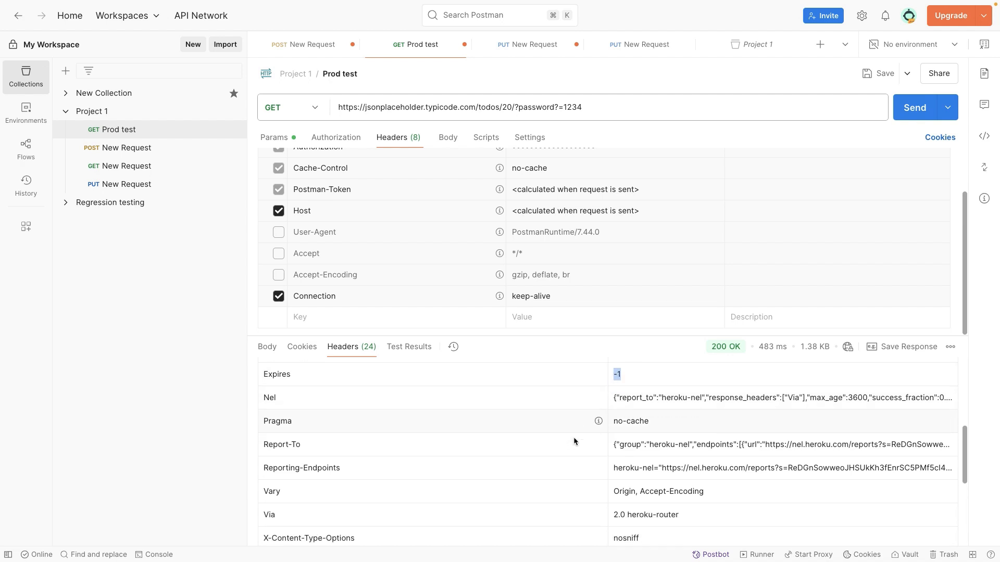
pyautogui.scroll(-4, 572, 454)
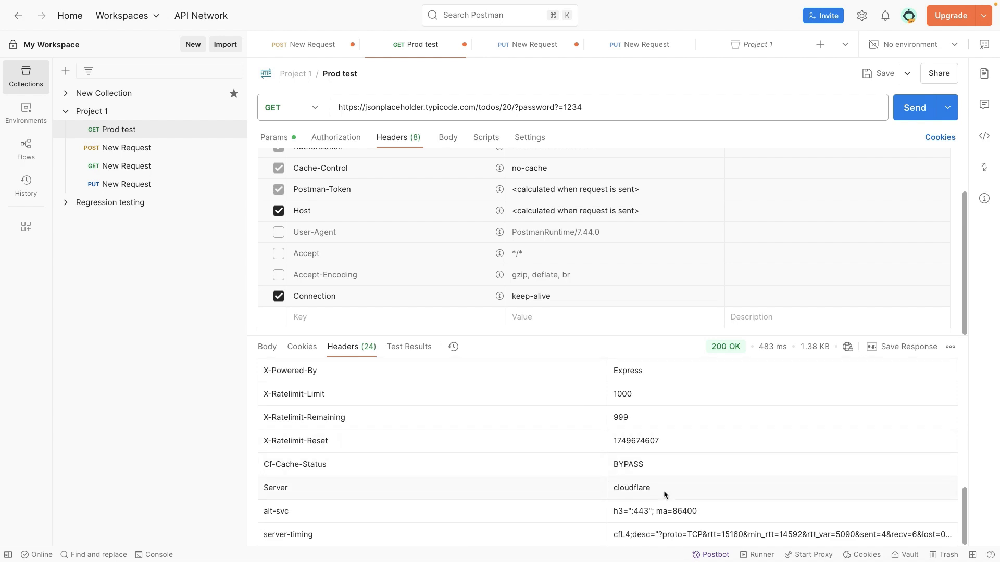
pyautogui.doubleClick(622, 487)
pyautogui.scroll(10, 790, 436)
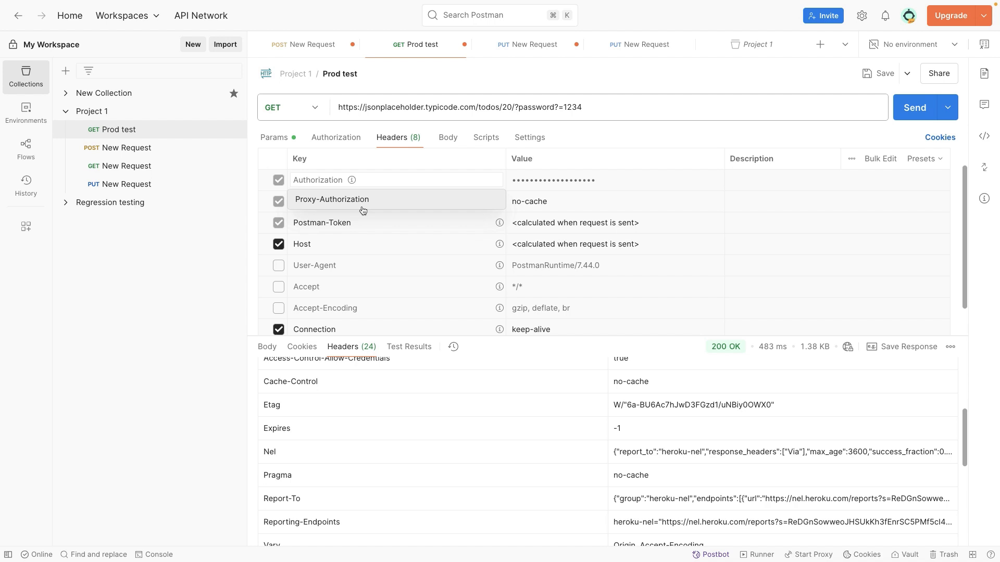
pyautogui.moveTo(353, 180)
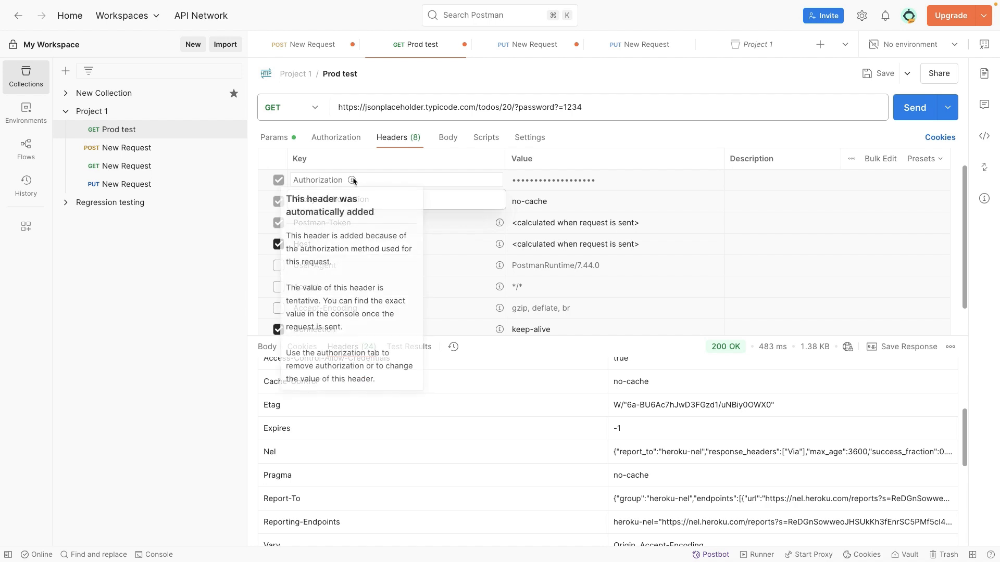